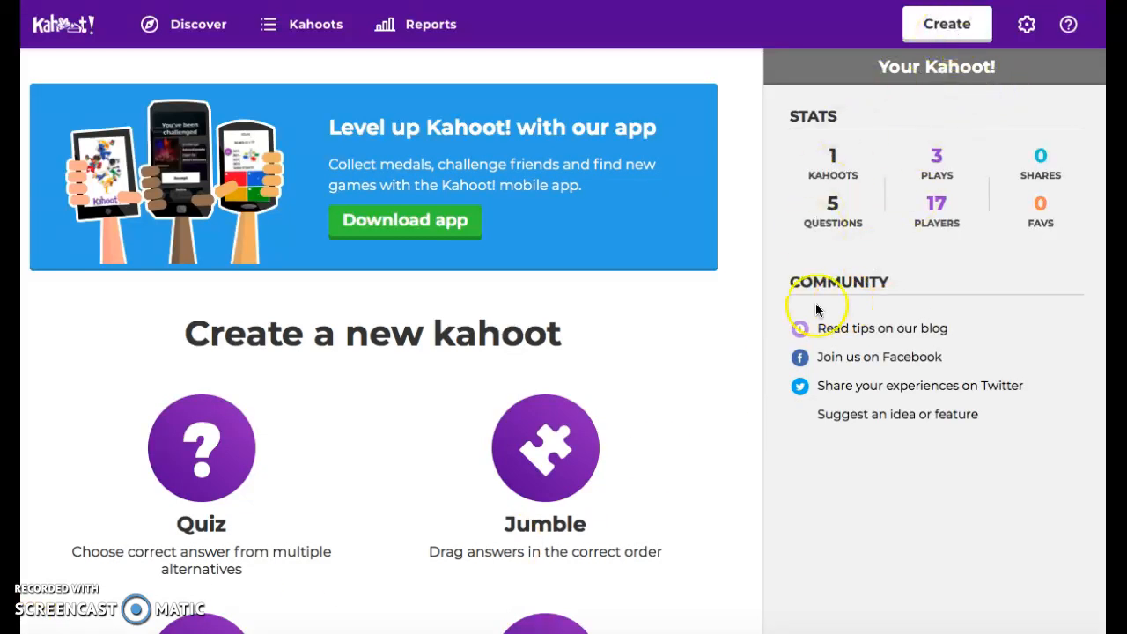
Start creating a new Quiz kahoot.
click(940, 28)
click(940, 28)
scroll(737, 289, down, 3)
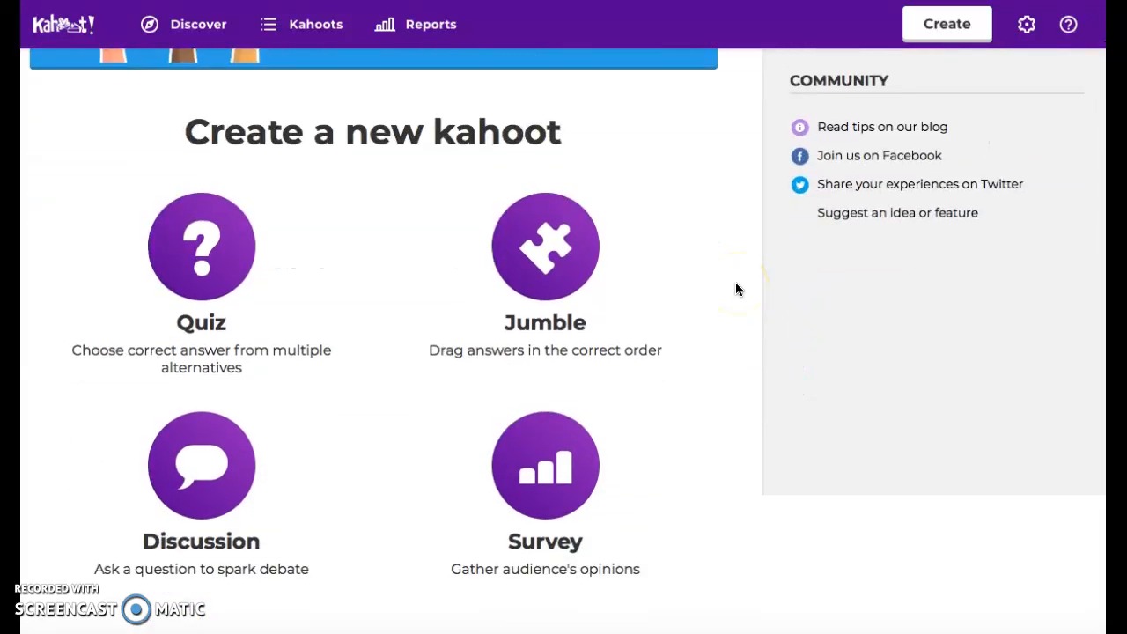
click(203, 258)
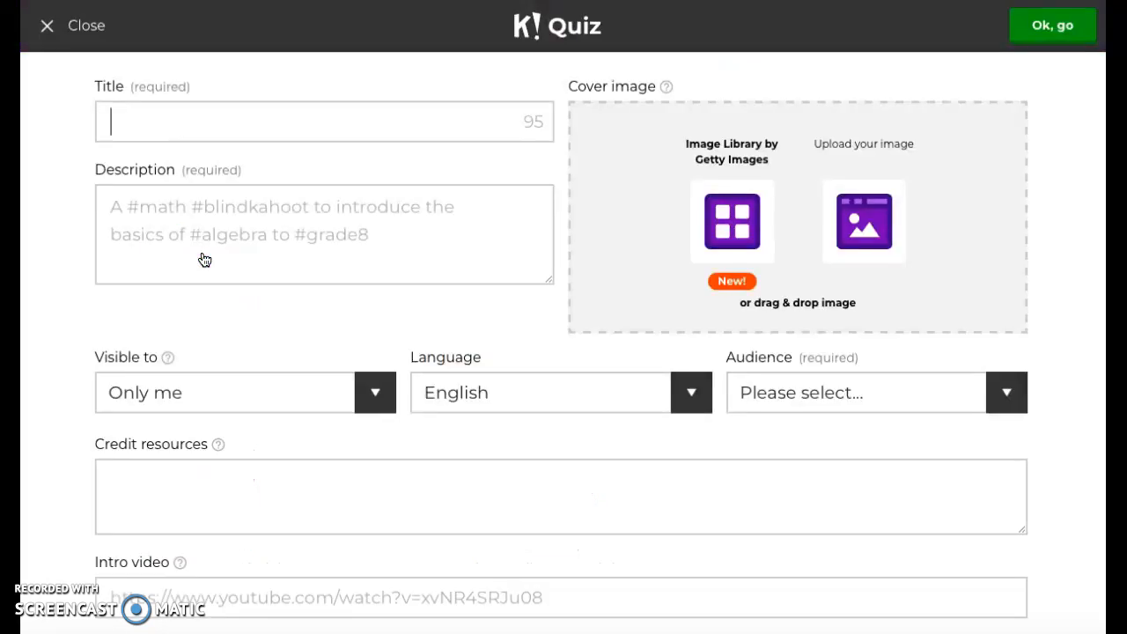
Enter "Kahoot!" as the quiz title.
click(114, 136)
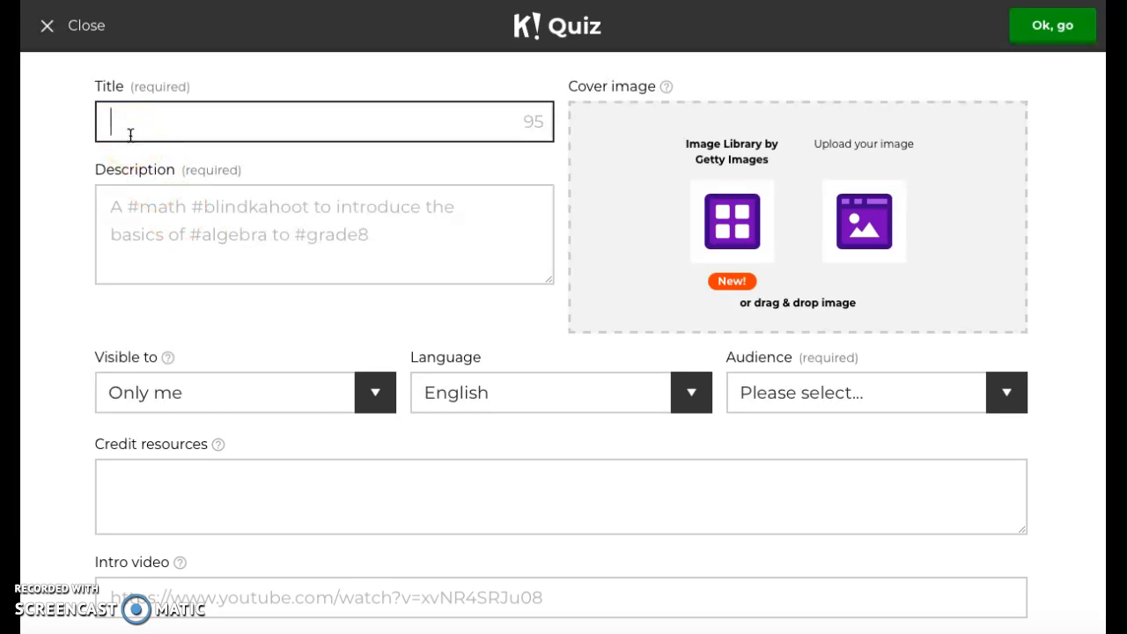
text(Kah)
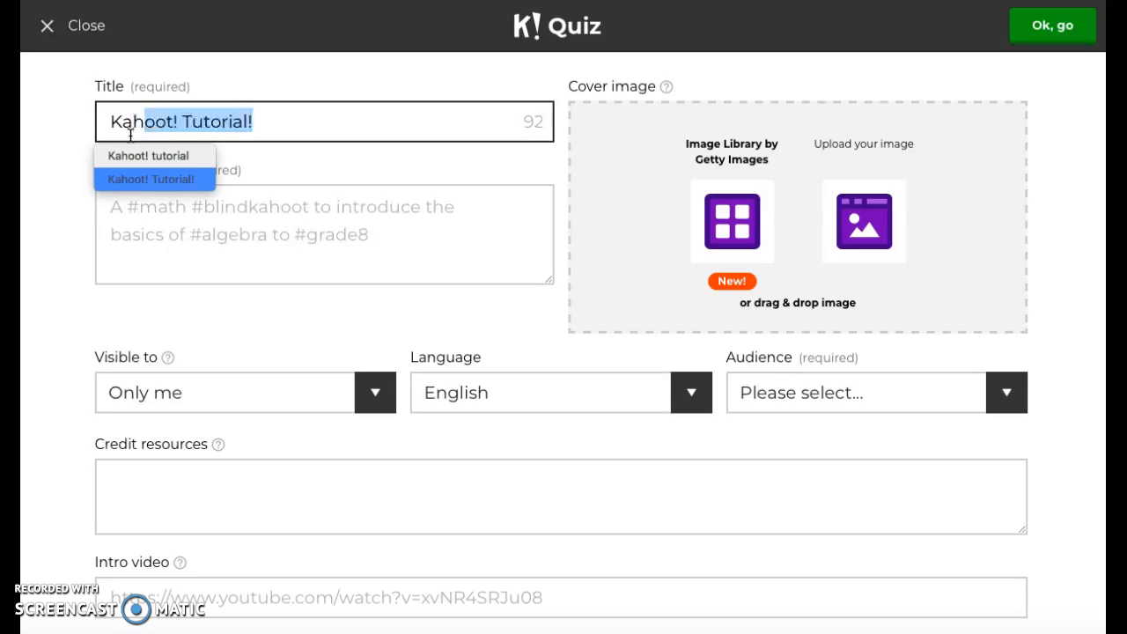
text(oot!)
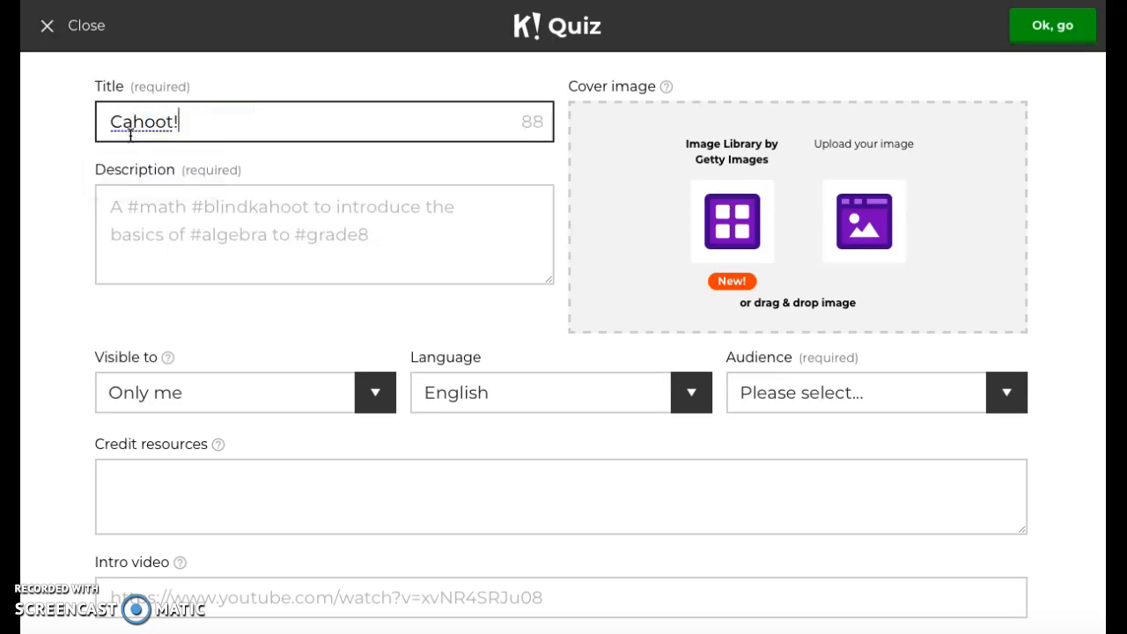
drag(121, 122, 109, 122)
key(BackSpace)
text(K)
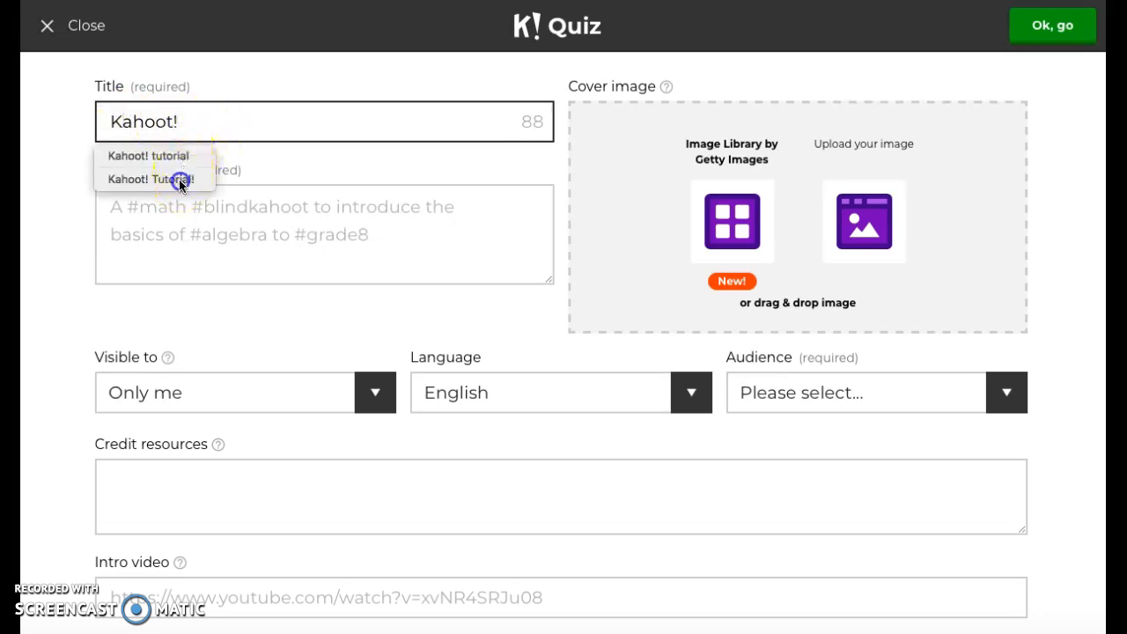
Enter the description "To show people how to use Kahoot!".
click(274, 201)
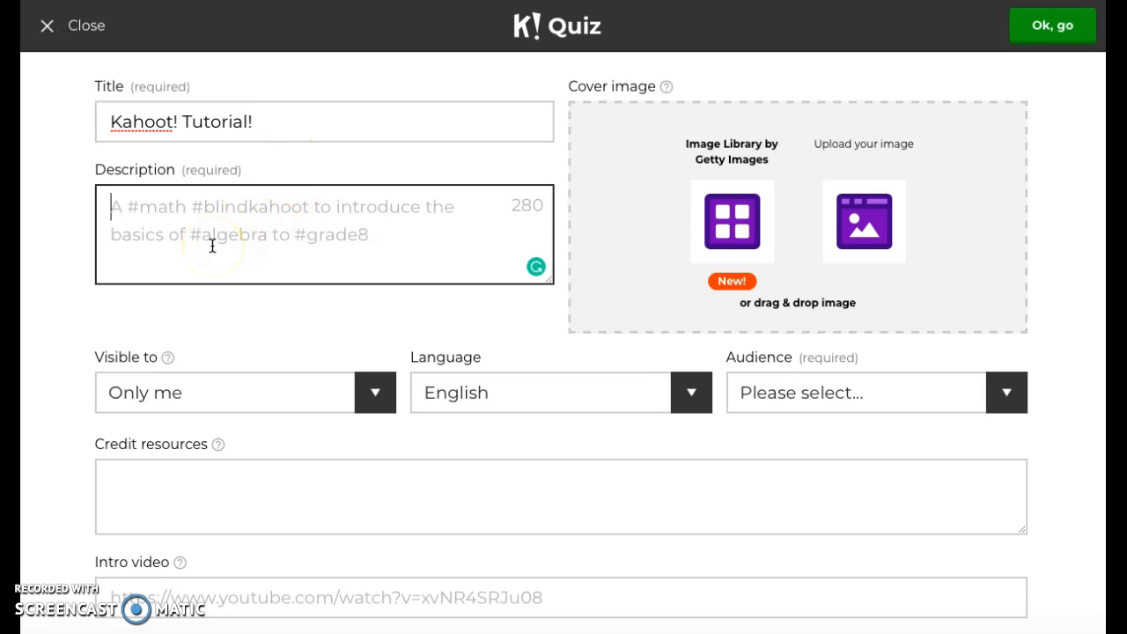
text(F)
key(BackSpace)
text(To sh)
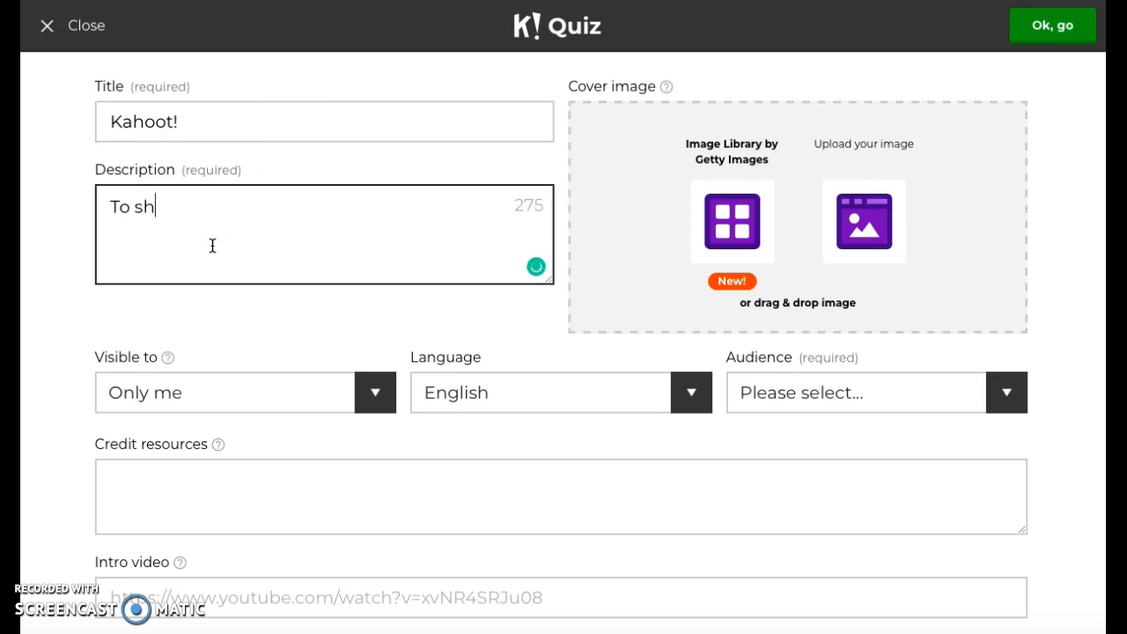
text(ow people ho)
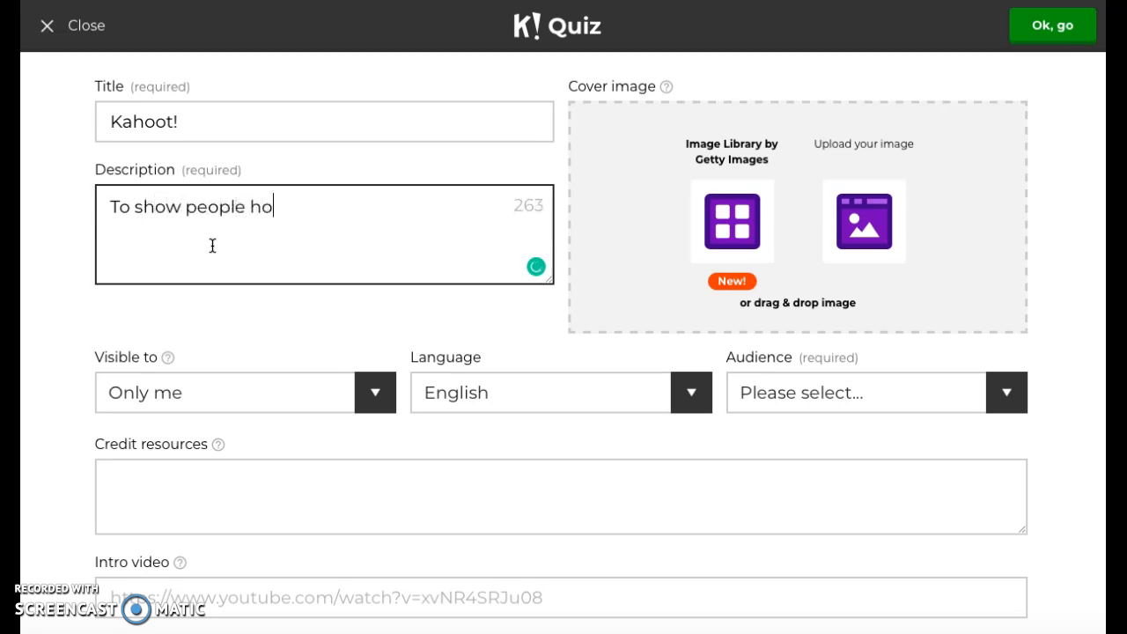
text(w to use K)
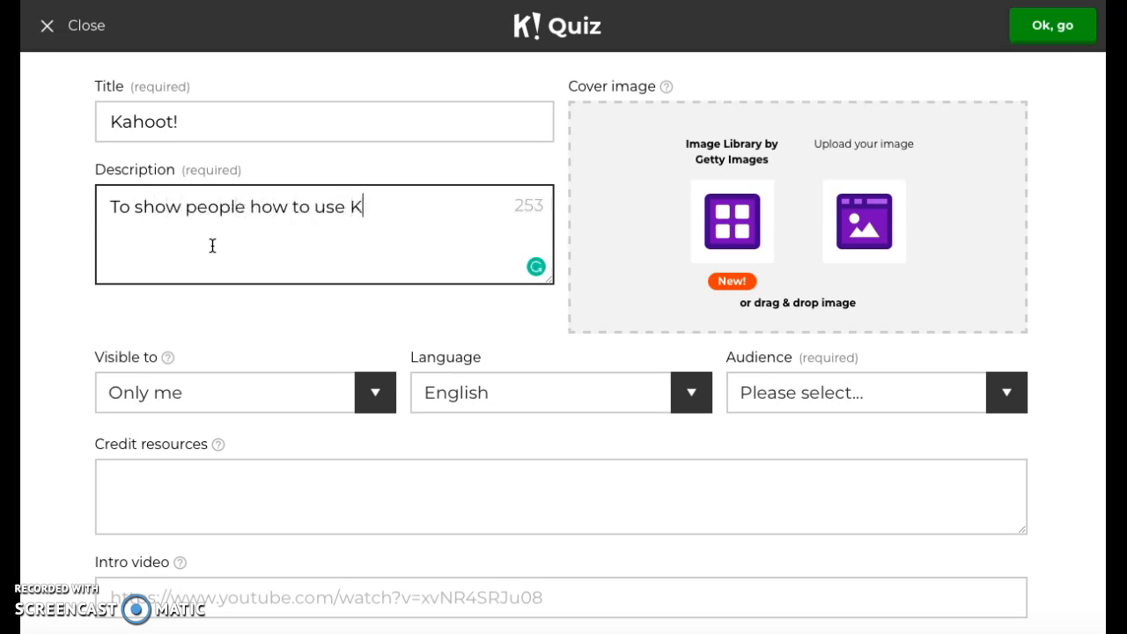
text(ahoot!)
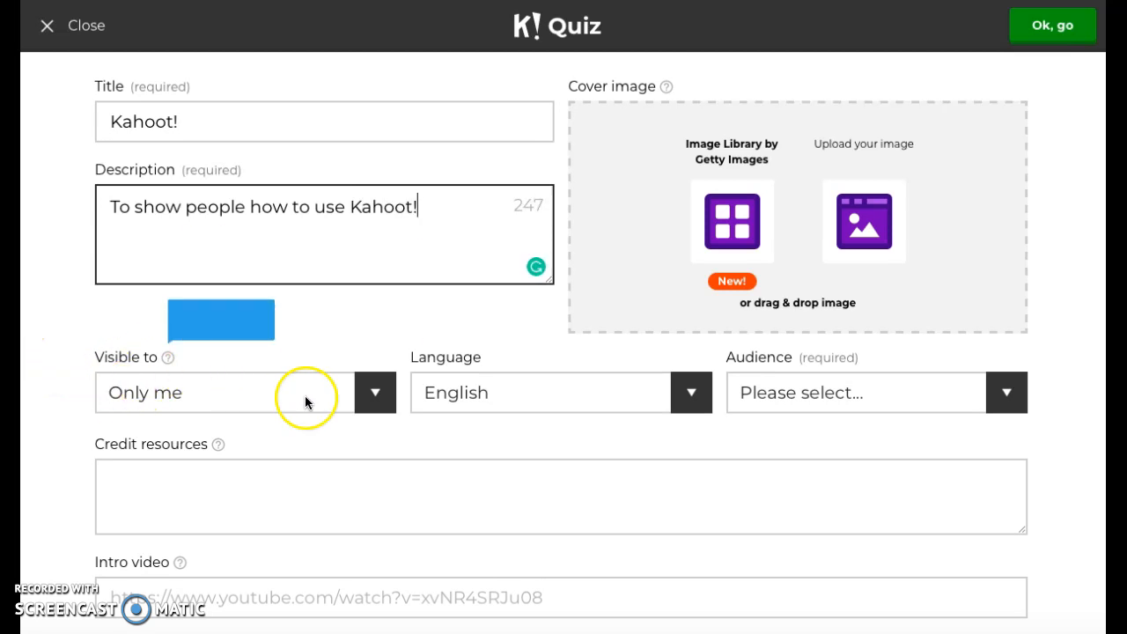
Make the quiz visible to Everyone and select English as its language.
click(381, 401)
click(363, 408)
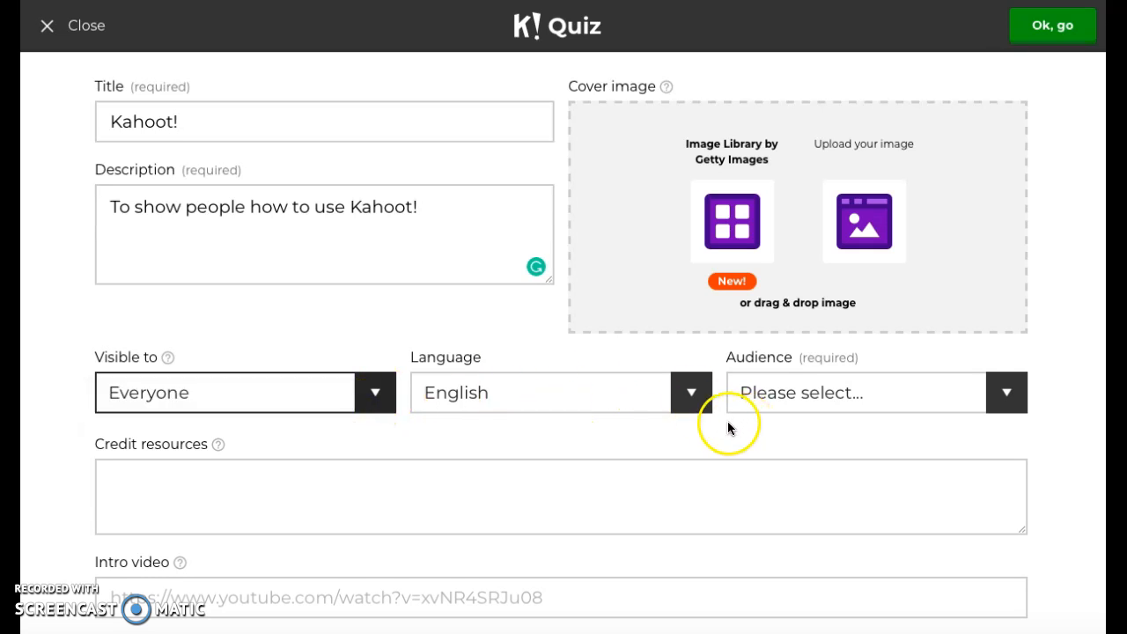
click(692, 393)
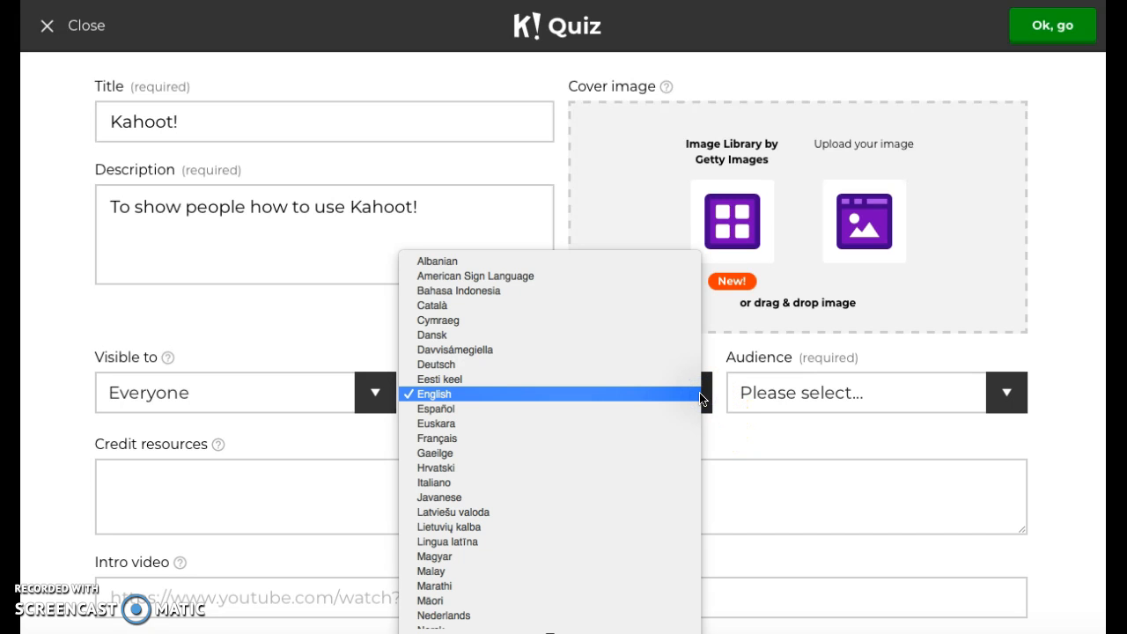
scroll(696, 398, down, 10)
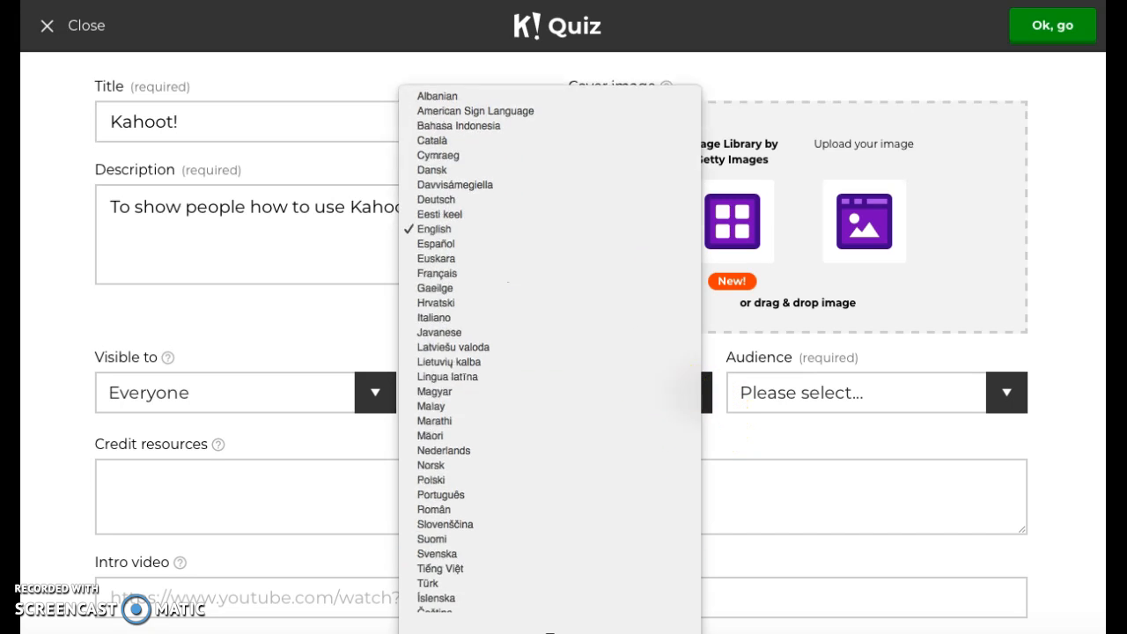
scroll(551, 317, up, 3)
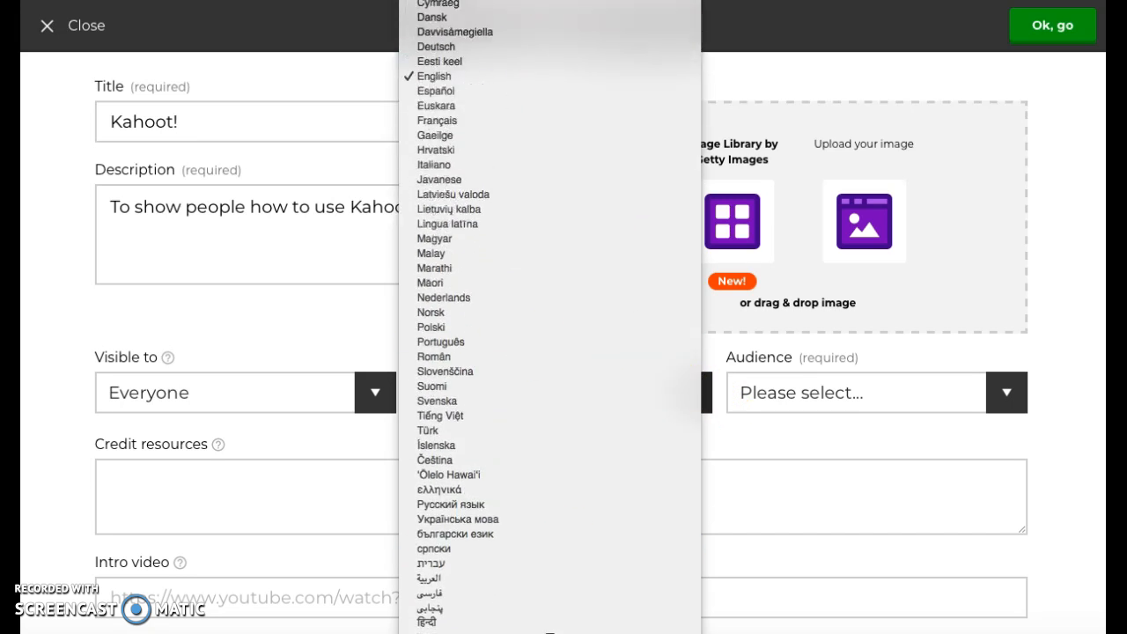
click(495, 77)
Set the audience to School and confirm the quiz details.
click(881, 393)
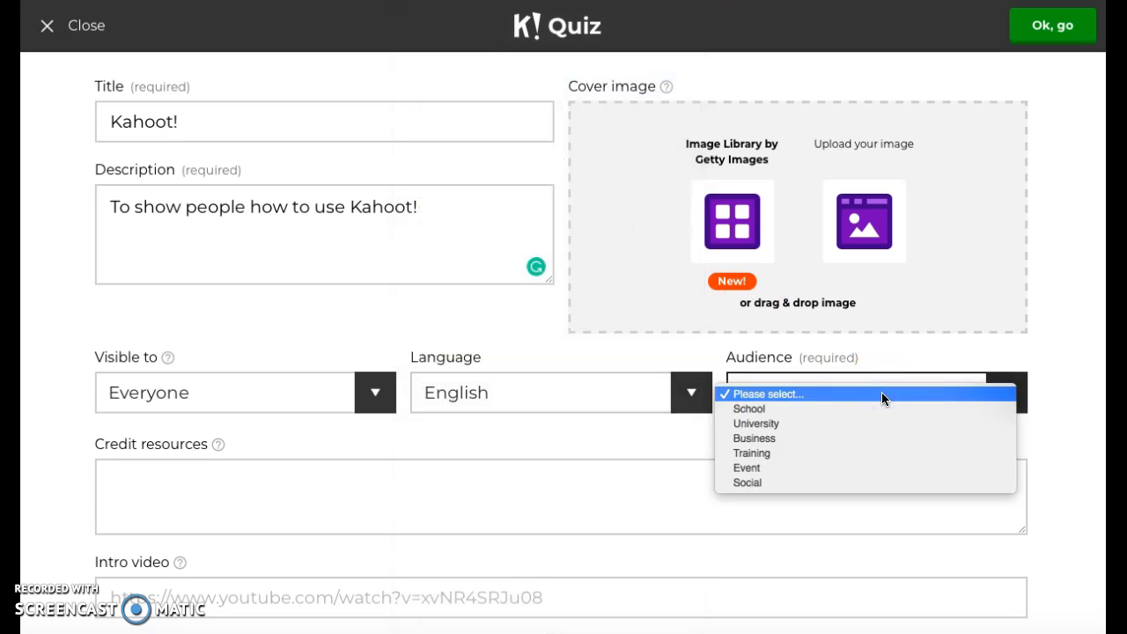
click(876, 409)
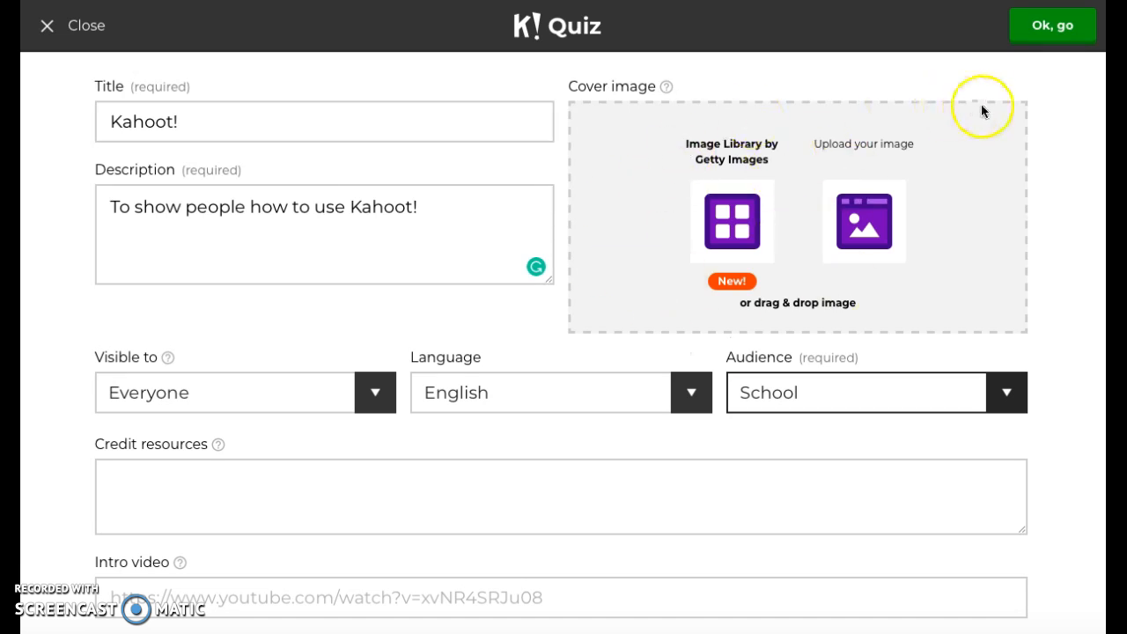
click(1032, 33)
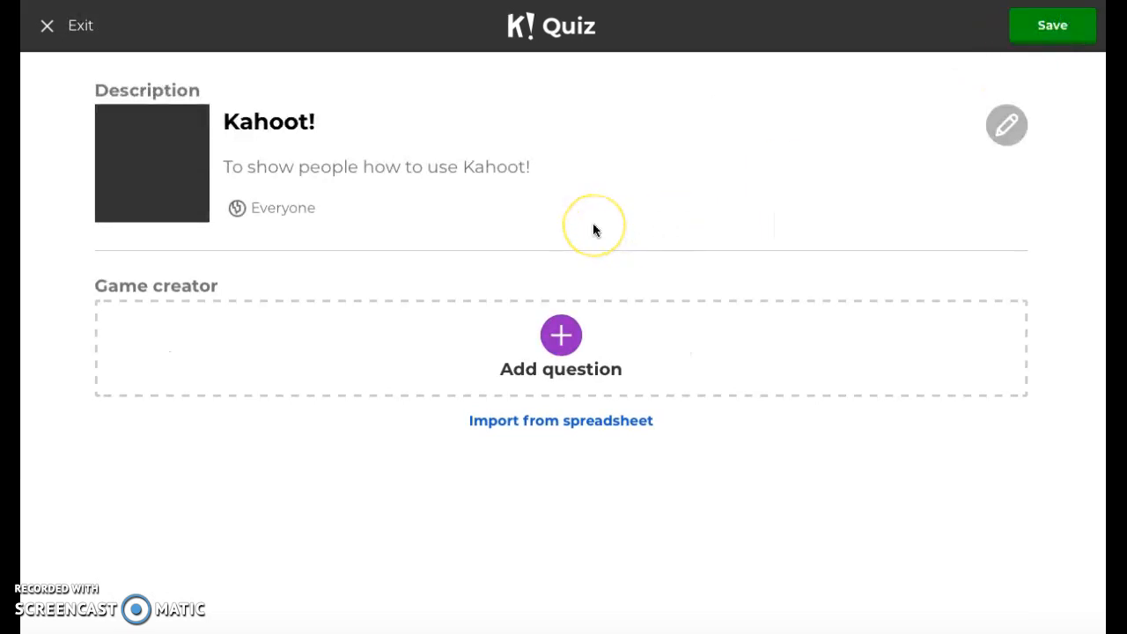
Add a first question reading "What color is the sky?".
click(559, 351)
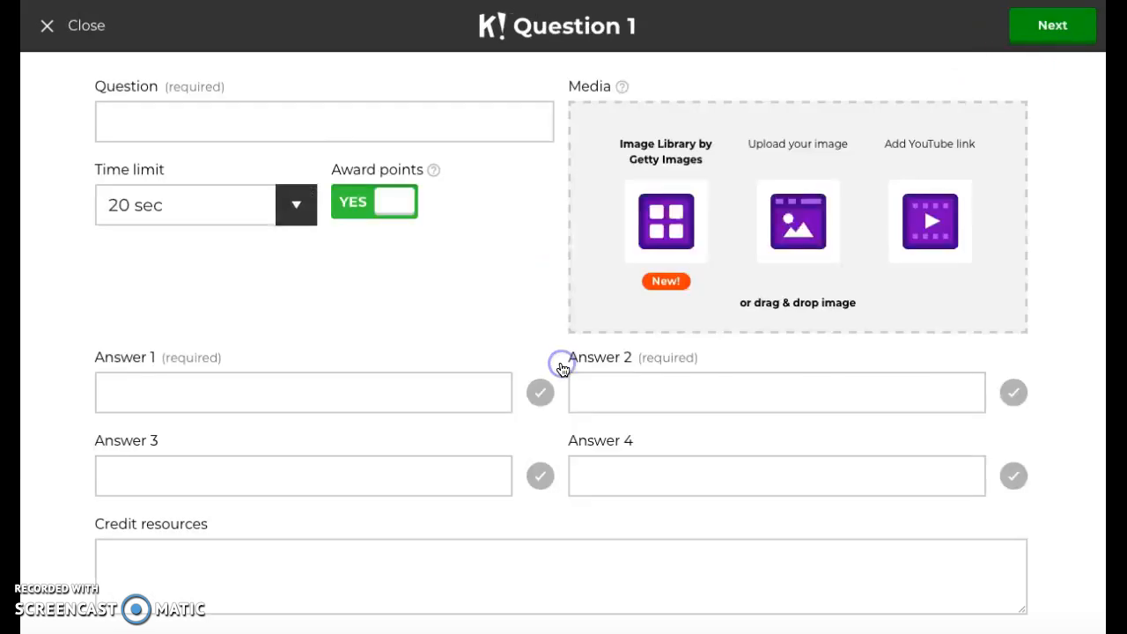
click(380, 126)
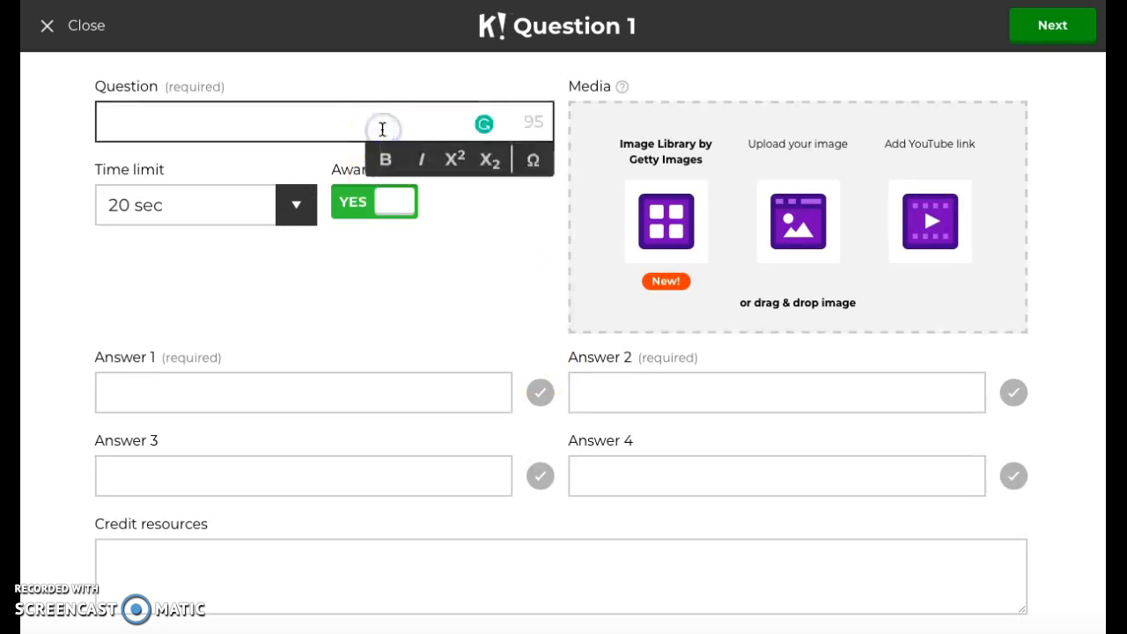
text(What color is the sky?)
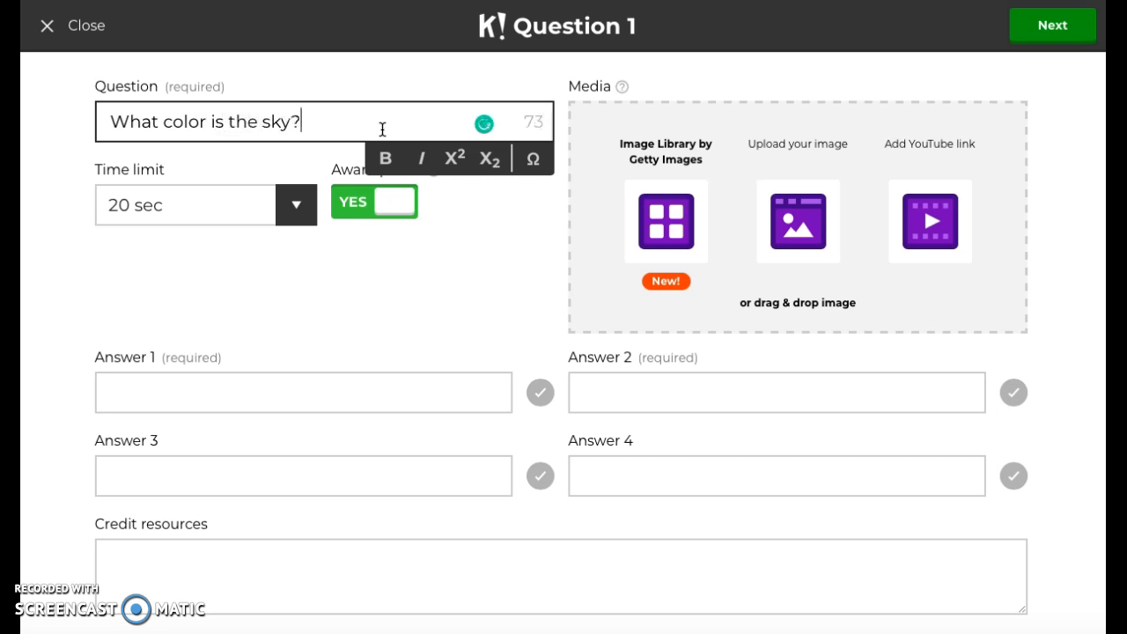
Set the question's time limit to 10 sec.
click(298, 217)
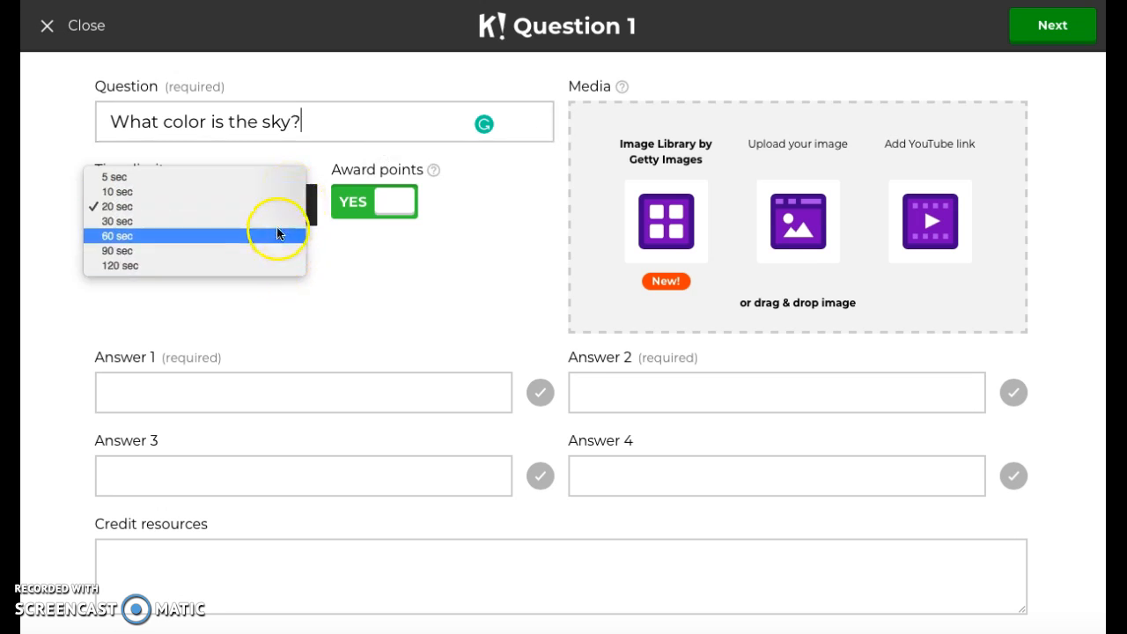
click(276, 192)
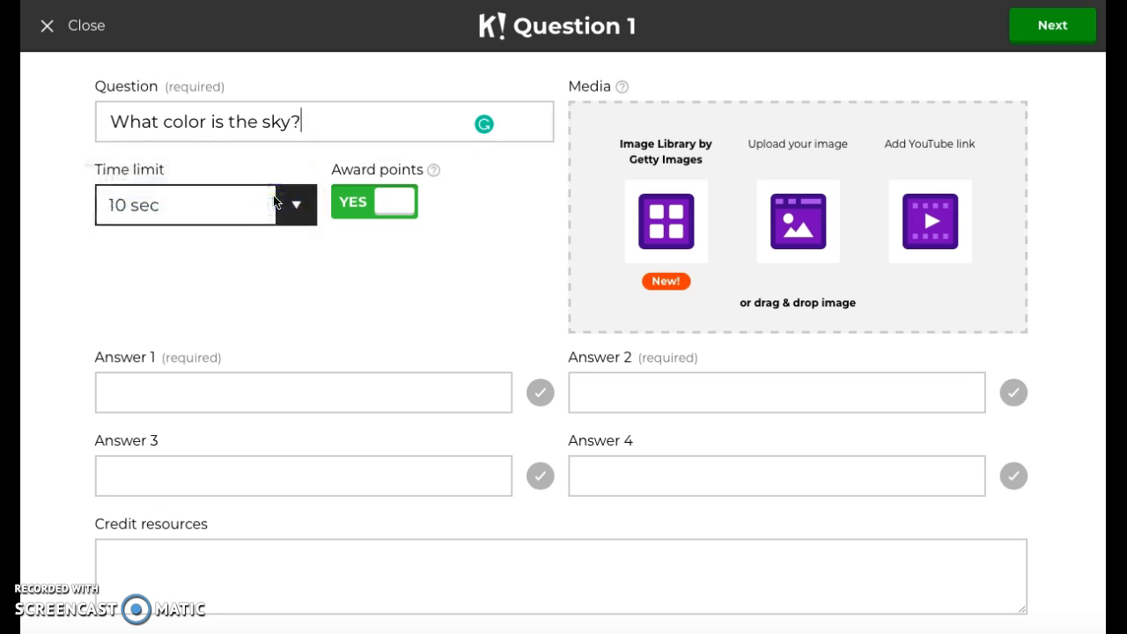
mouse_move(382, 176)
click(393, 215)
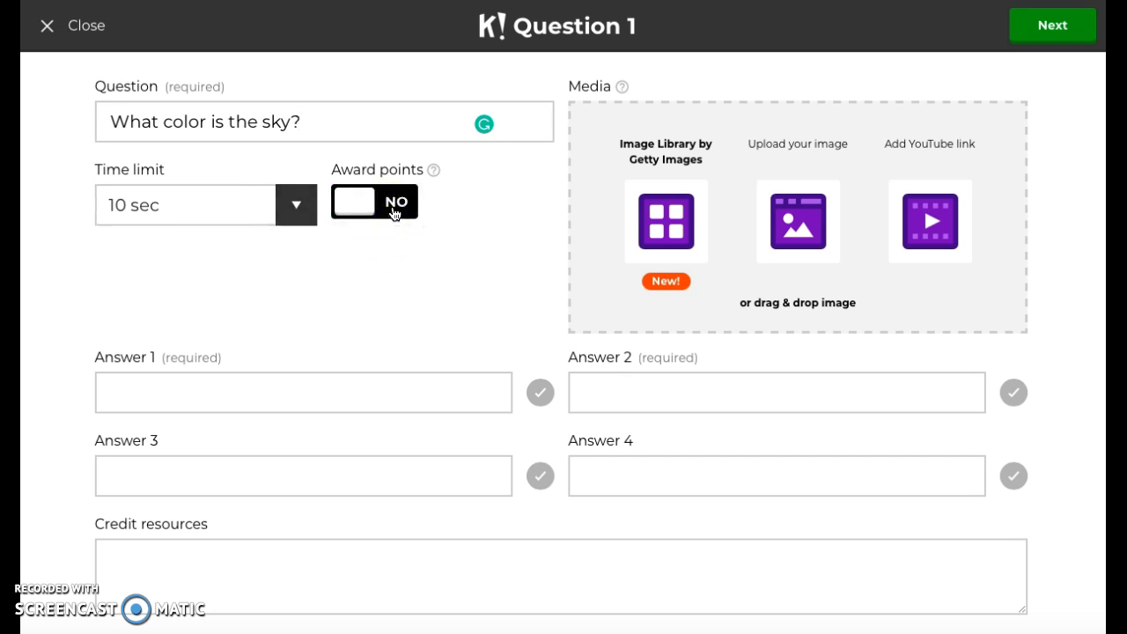
click(366, 207)
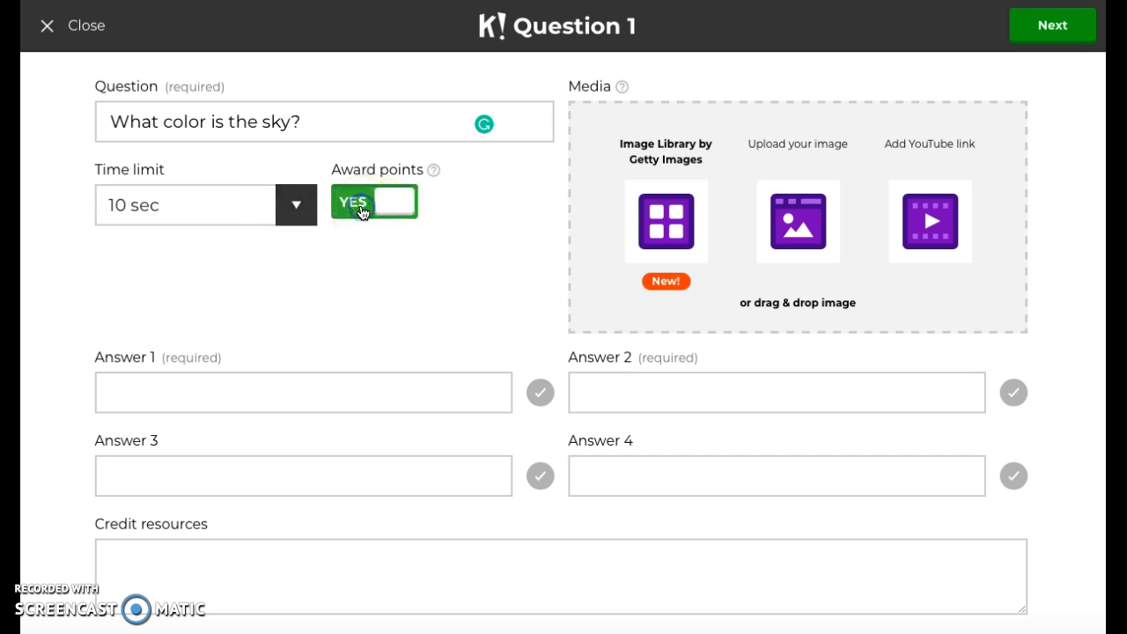
Fill in the answers Blue, Red, Green and Purple in answer slots 1, 3, 2 and 4.
click(282, 395)
text(Blue)
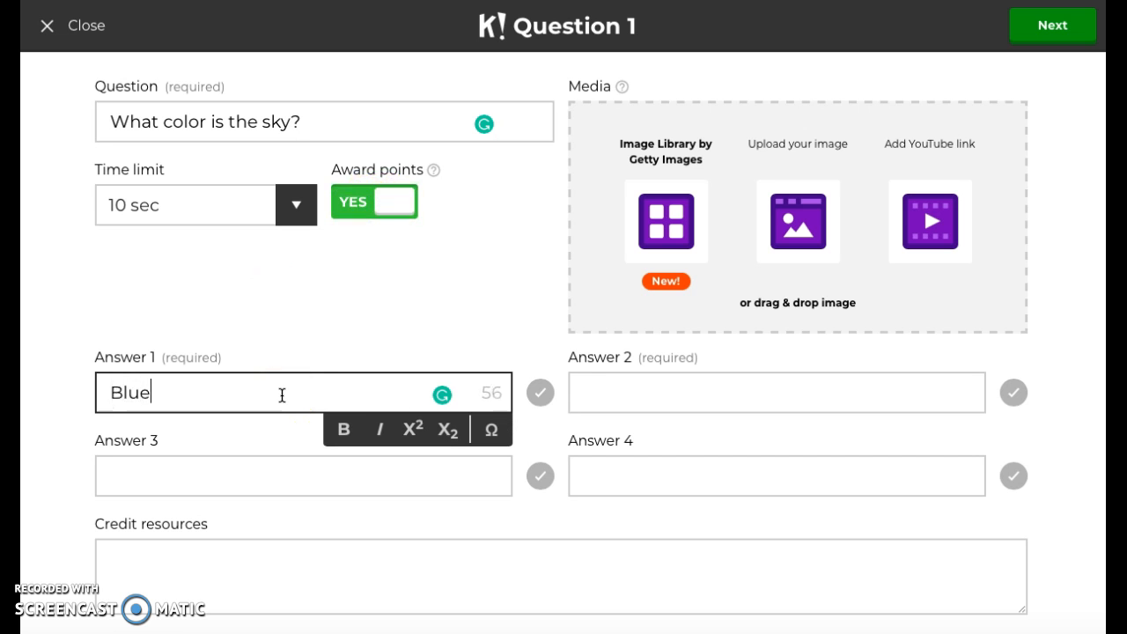
click(212, 472)
text(Red)
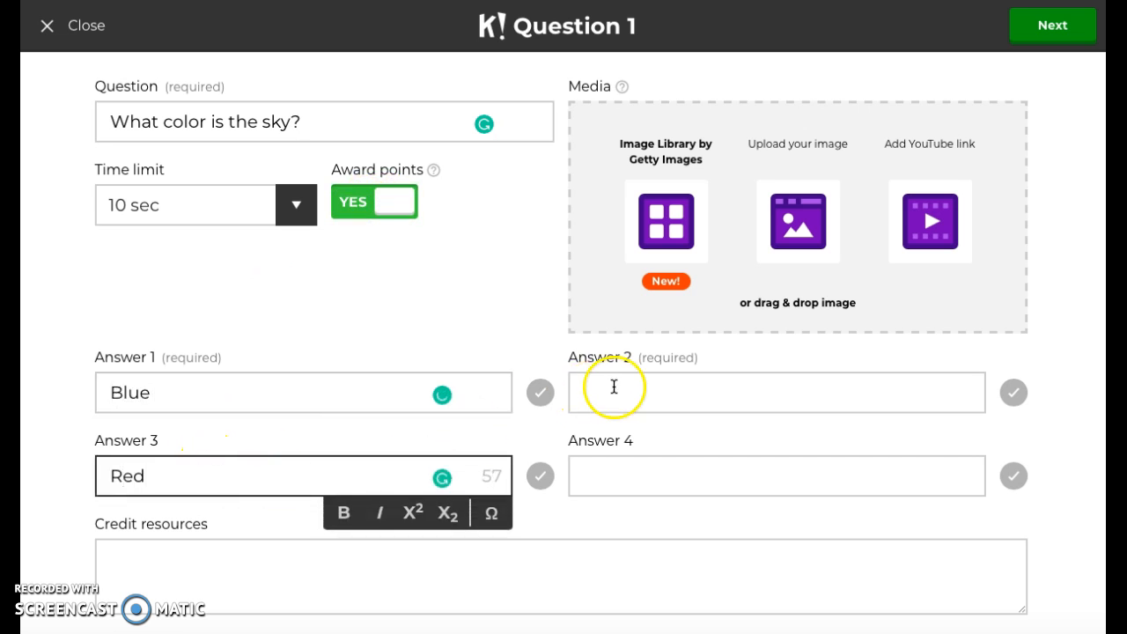
click(595, 390)
text(Green)
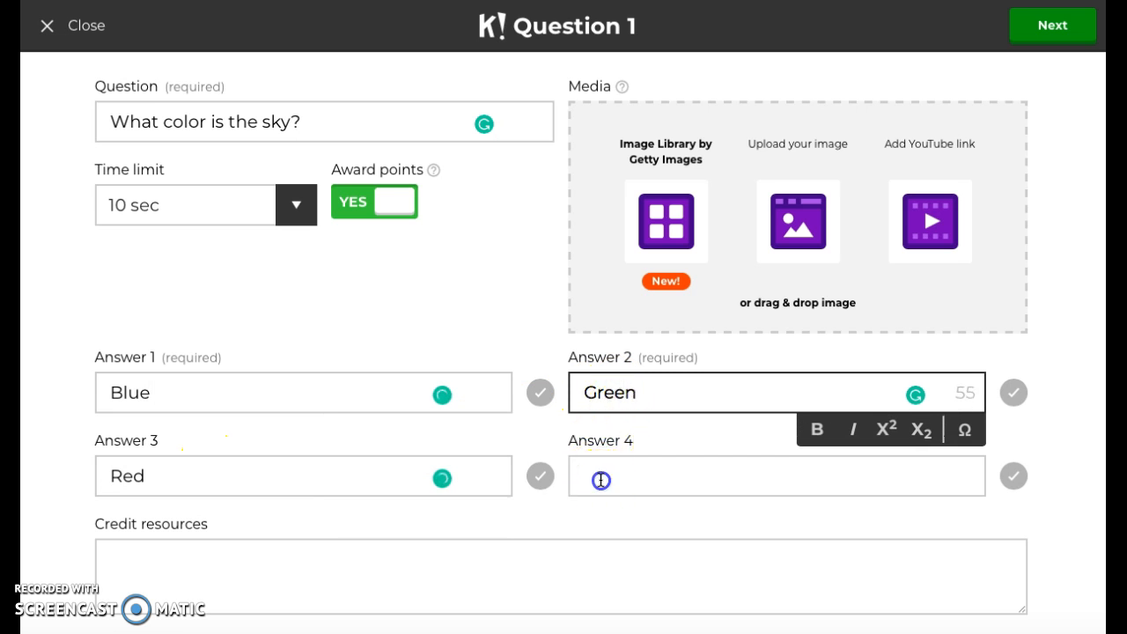
click(601, 480)
text(Purple)
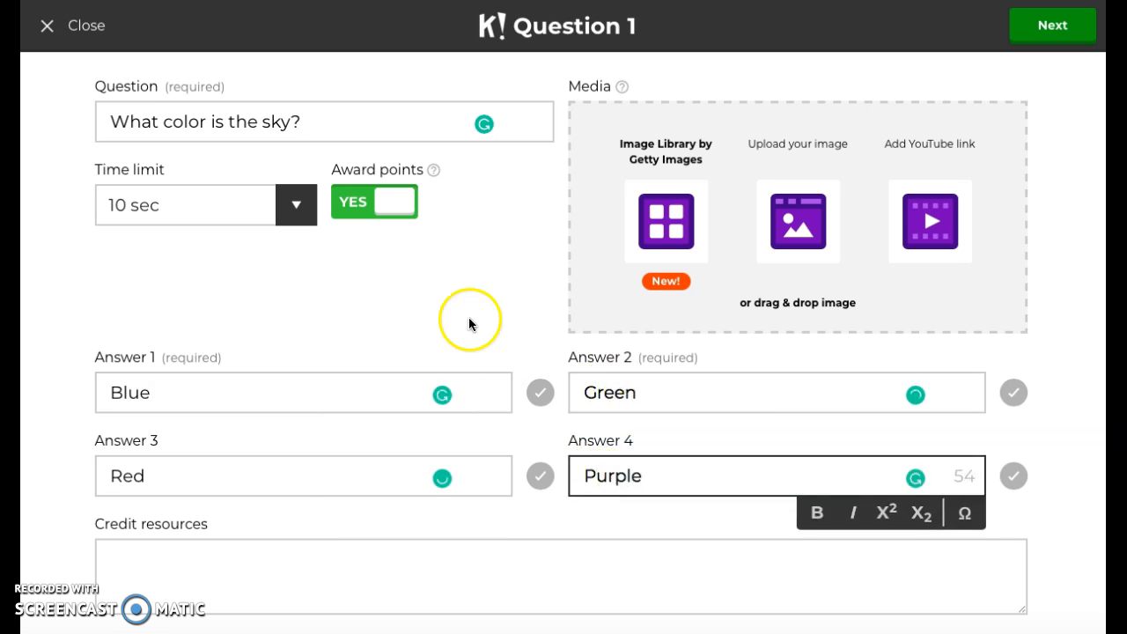
Mark Blue as the correct answer and finish the first question.
click(483, 292)
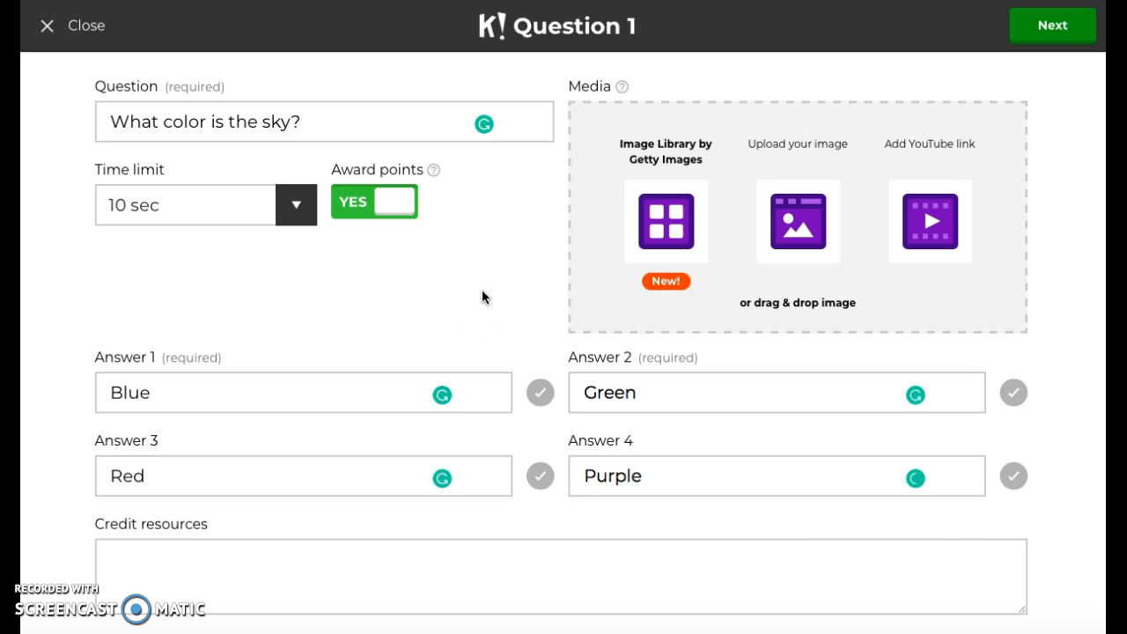
click(540, 394)
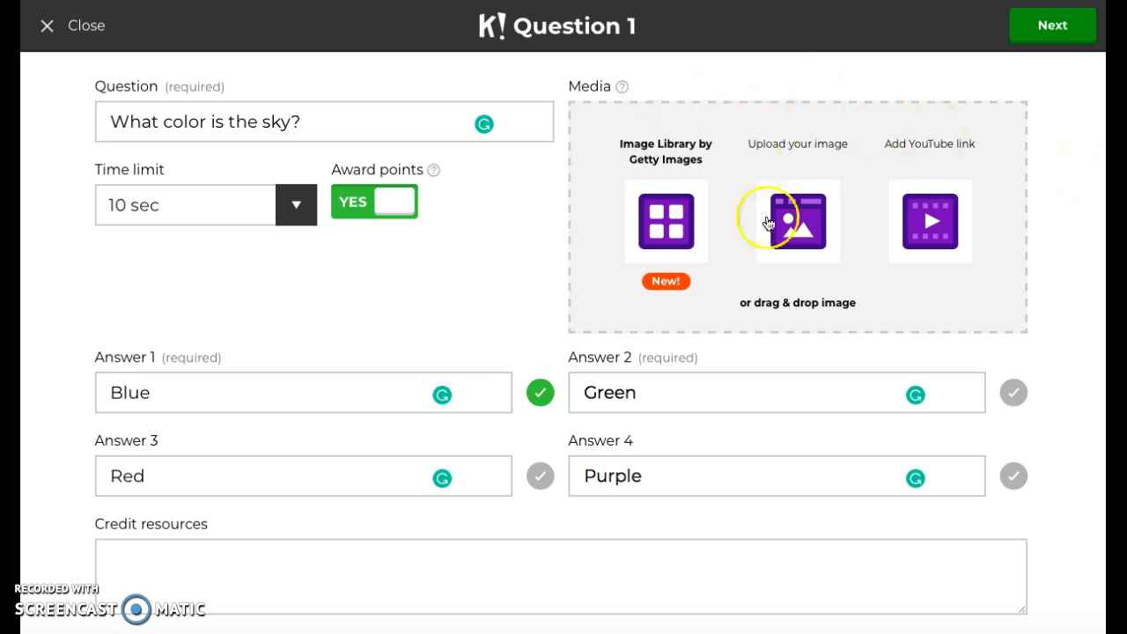
click(1056, 42)
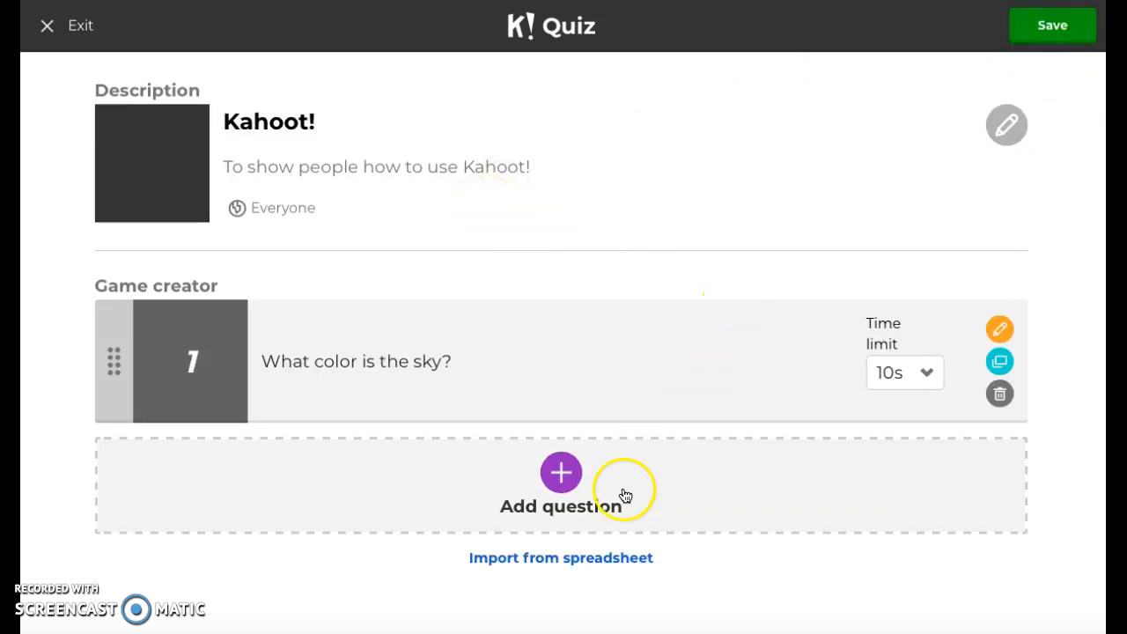
Add a second question reading "Which state does not border Ohio?".
click(565, 486)
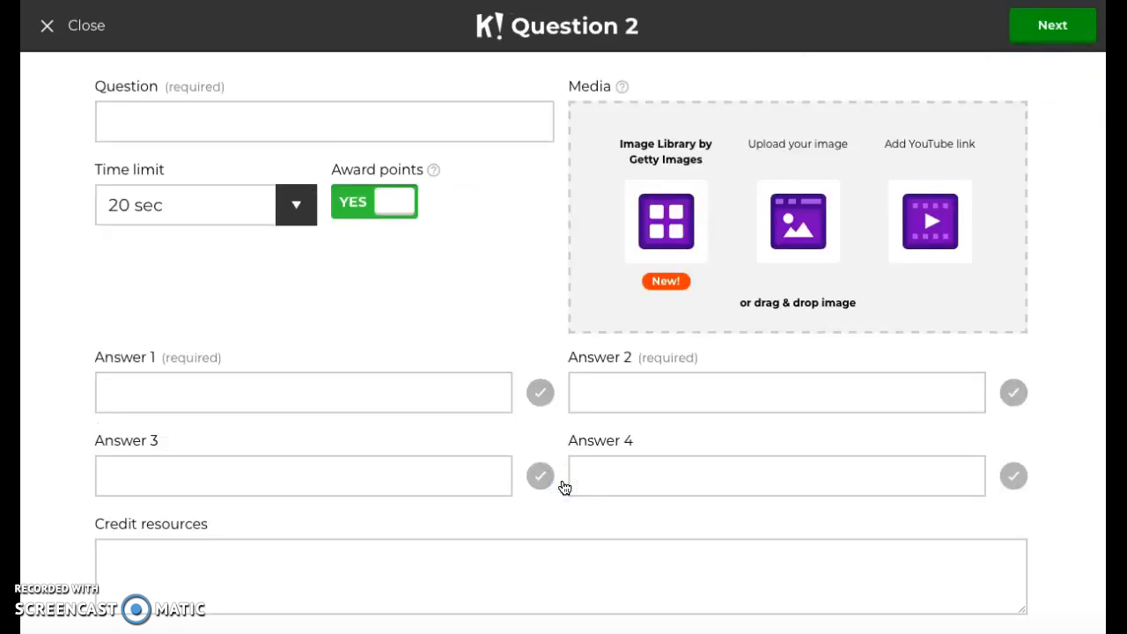
click(226, 120)
text(Eh)
key(BackSpace)
key(BackSpace)
text(Wh)
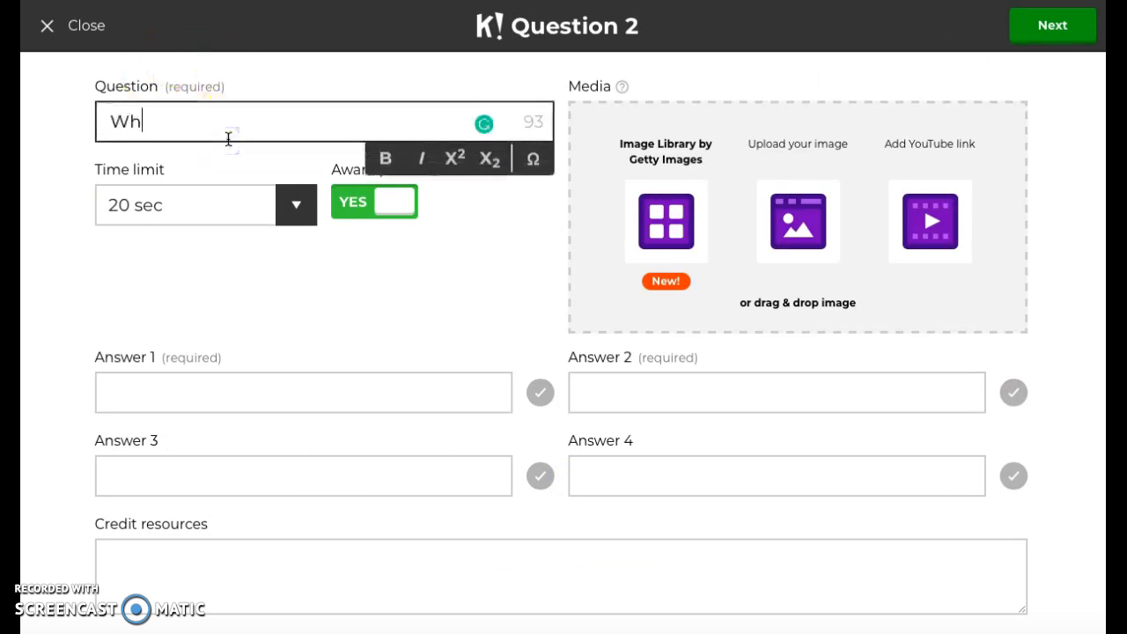
text(ich state )
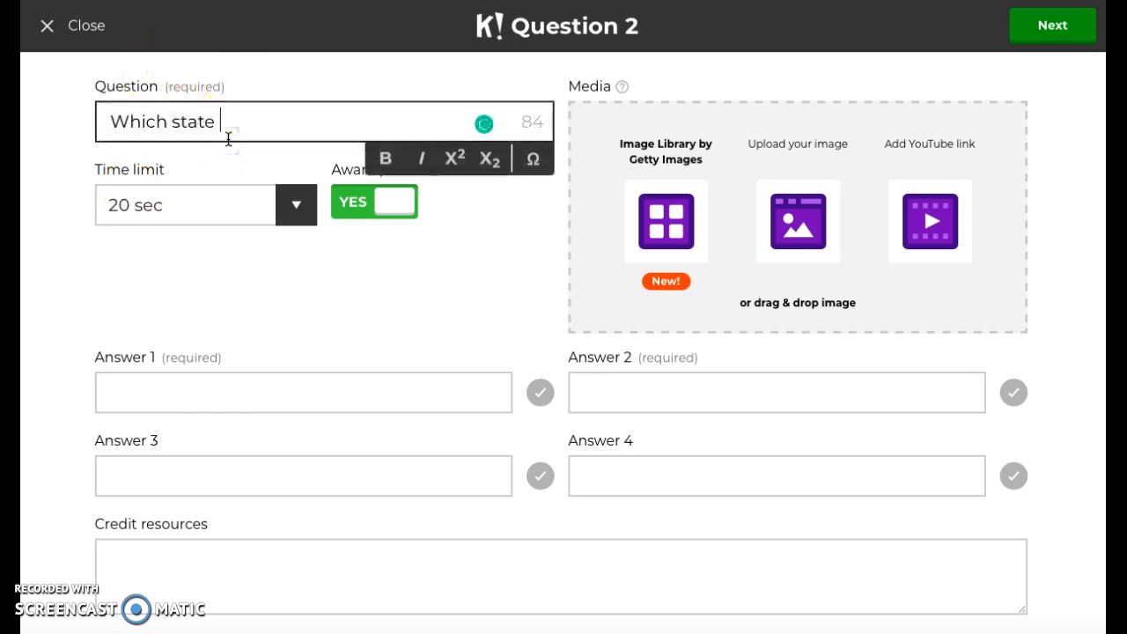
text(does not border Ohio)
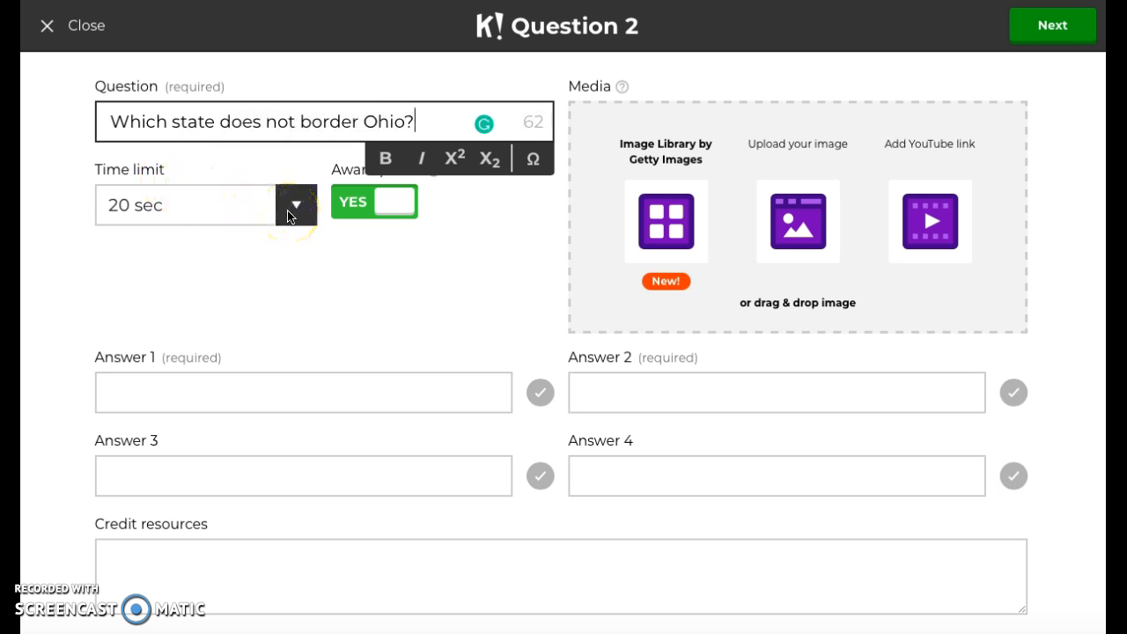
Fill in the answers Michigan, Kentucky, Florida and Indiana in answer slots 1, 3, 2 and 4.
click(253, 393)
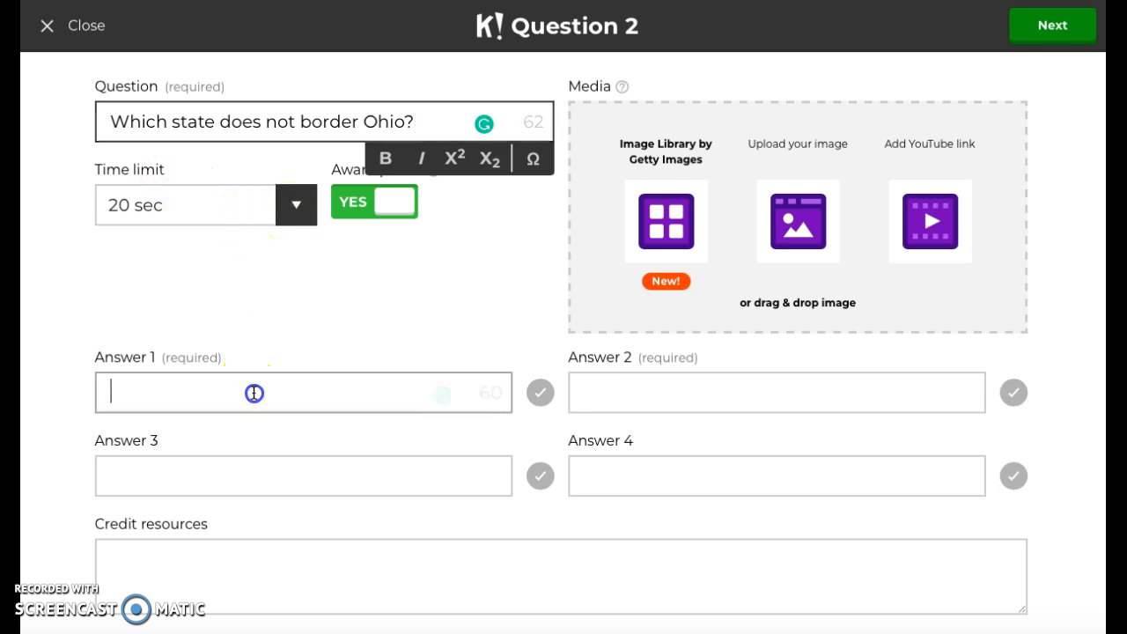
text(Michigan)
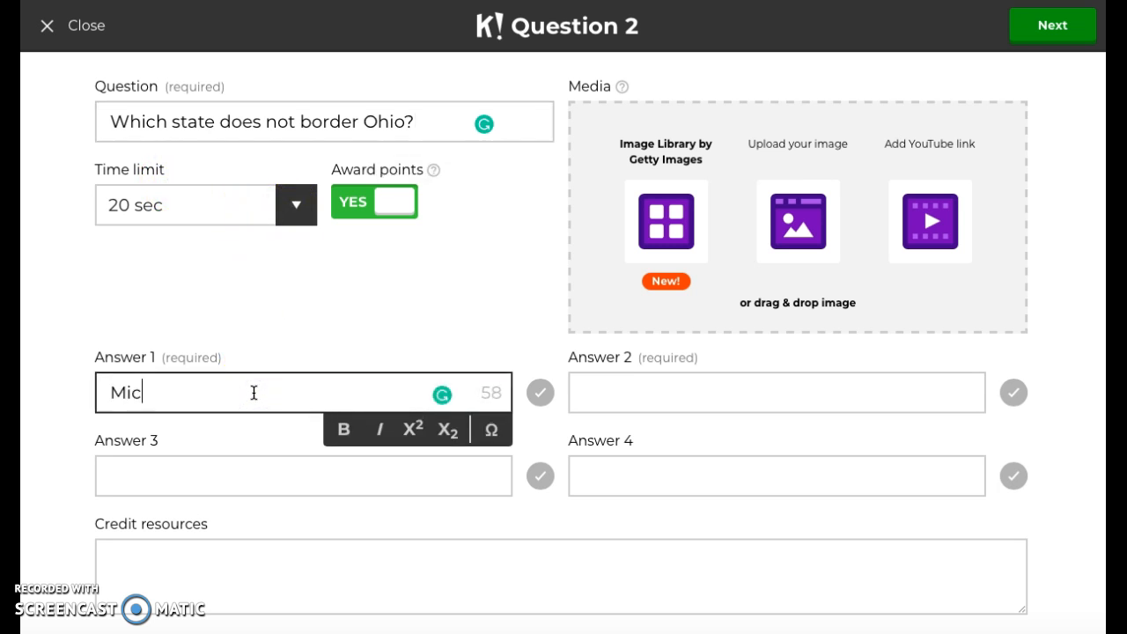
click(221, 457)
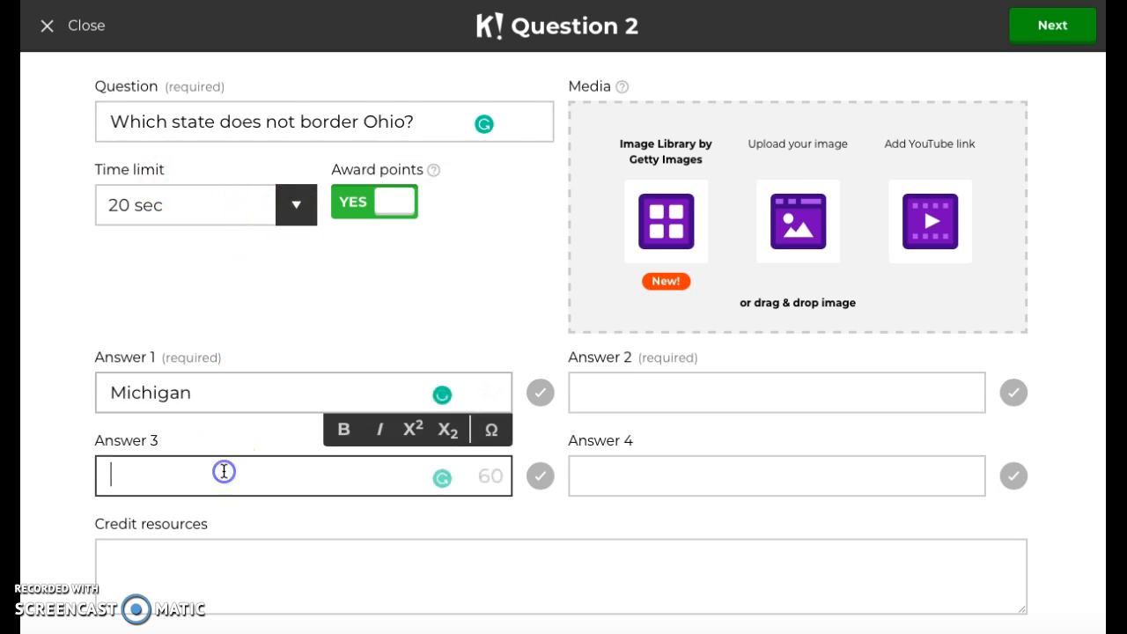
text(Kentucky)
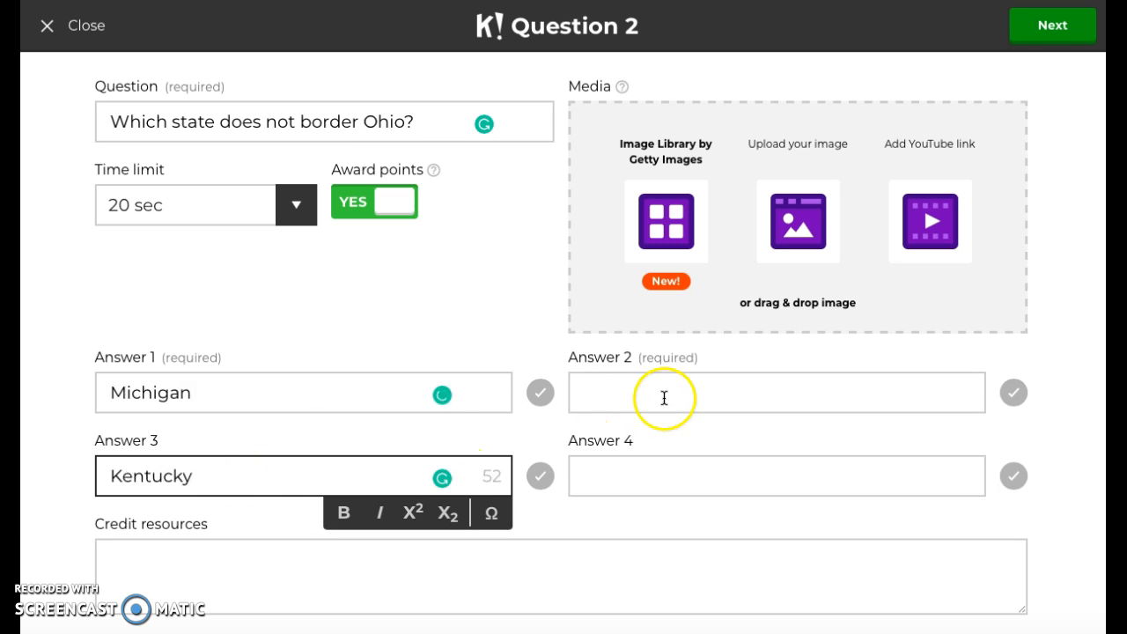
click(660, 400)
text(Flr)
key(BackSpace)
text(orida)
click(694, 475)
text(In)
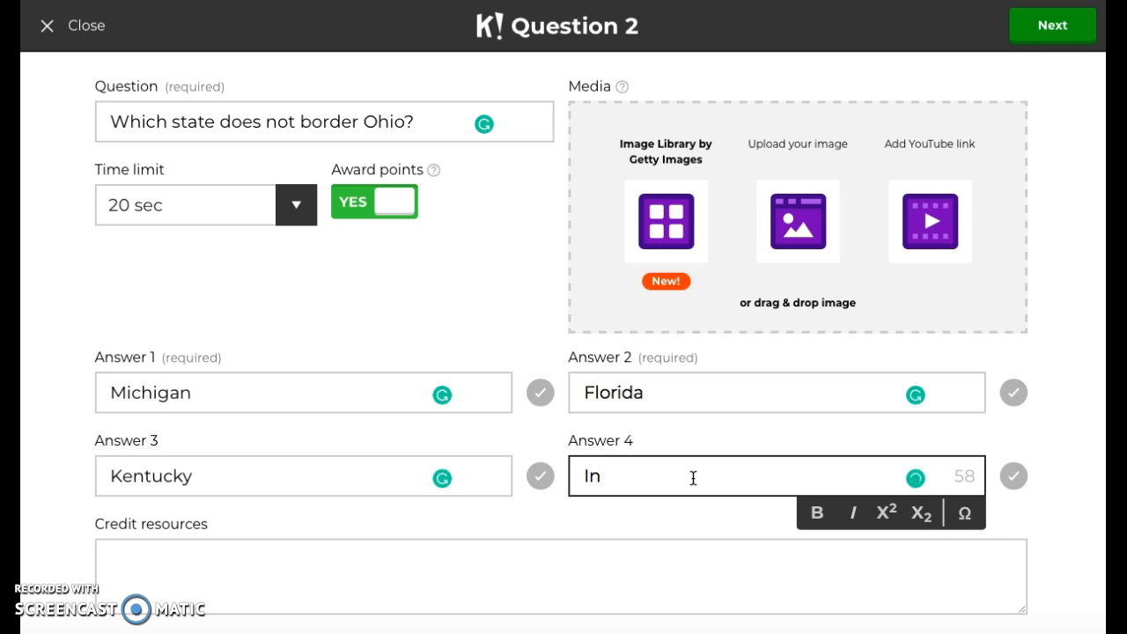
text(diana)
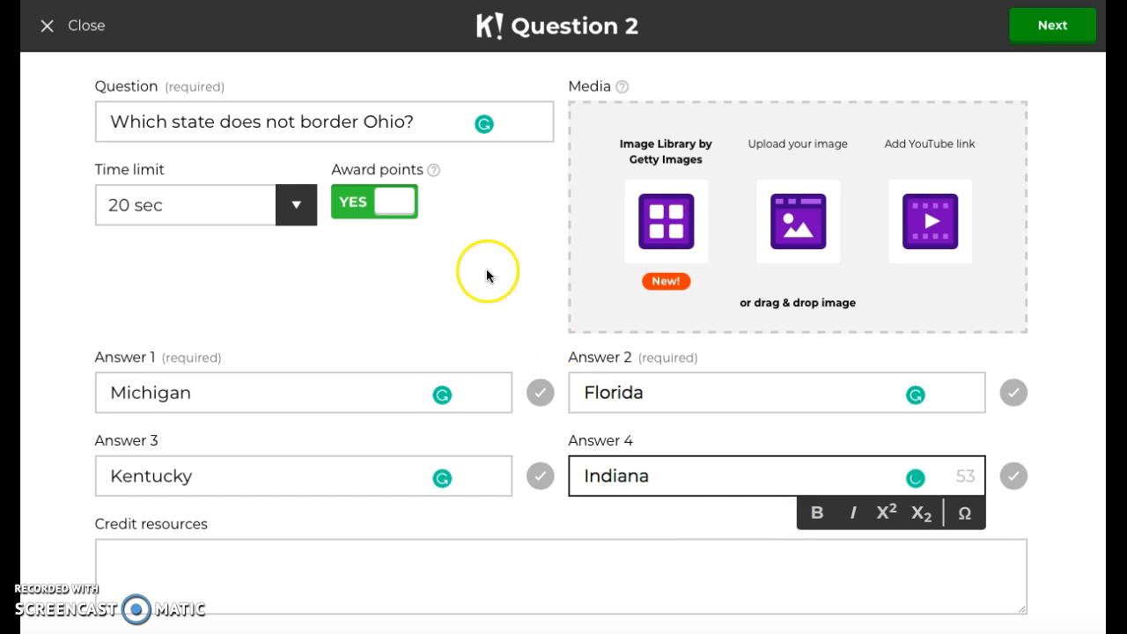
Mark Florida as the correct answer and finish the second question.
click(1014, 393)
click(1052, 27)
Add a third question reading "Who was the first President".
click(562, 511)
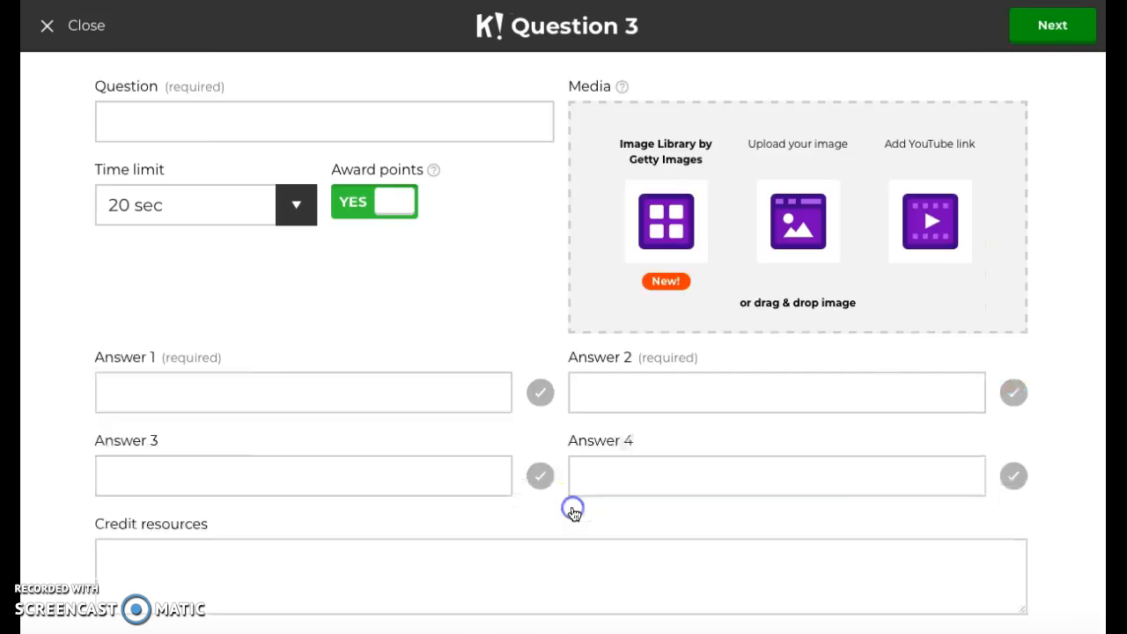
click(207, 110)
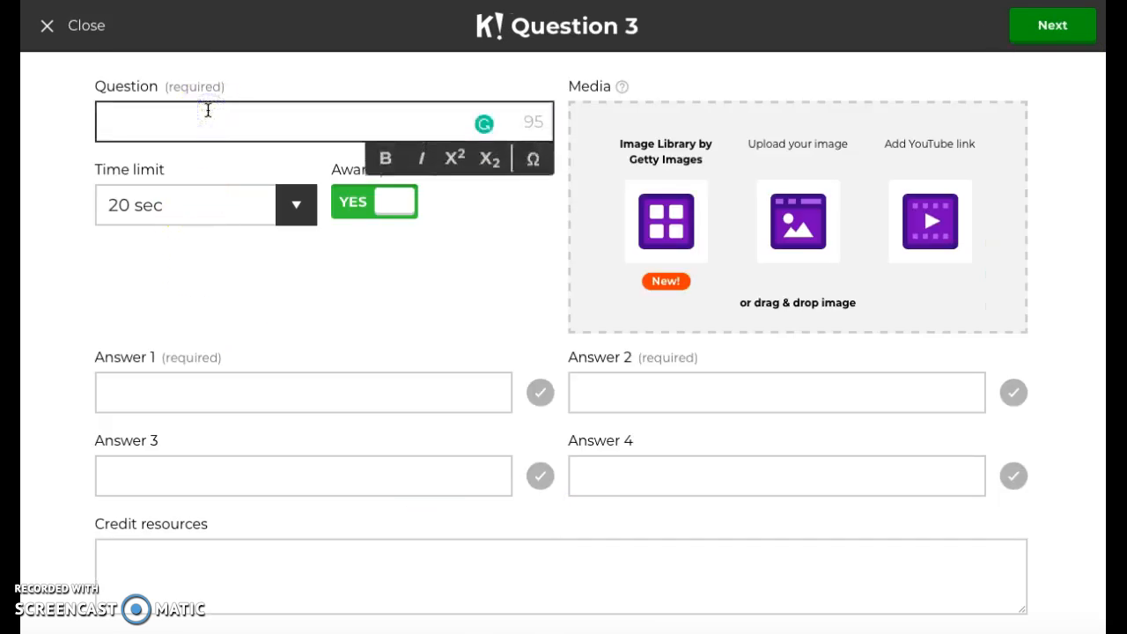
text(Who was the first)
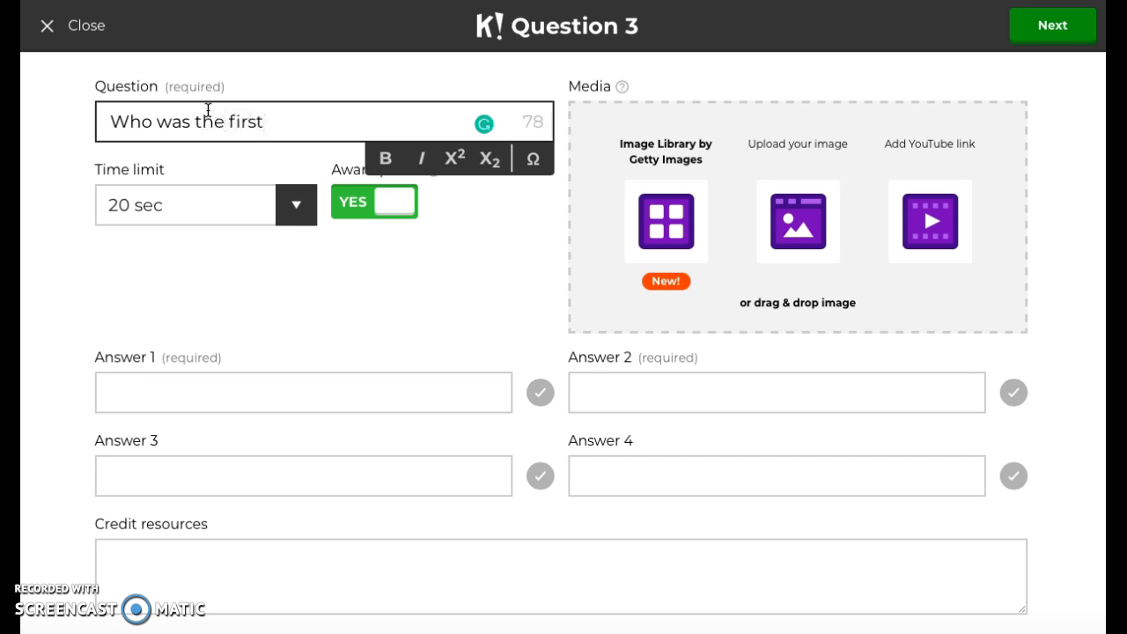
text( President)
click(348, 264)
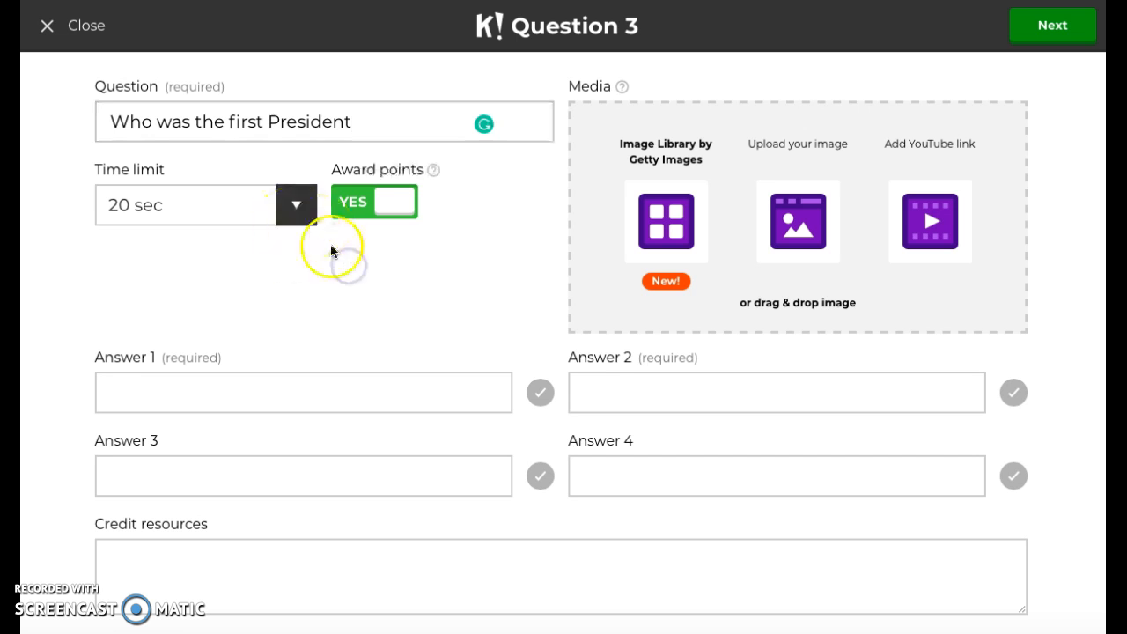
Fill in the answers Washington, Lincoln, Bush and Obama in answer slots 1, 3, 2 and 4.
click(310, 400)
text(Washington)
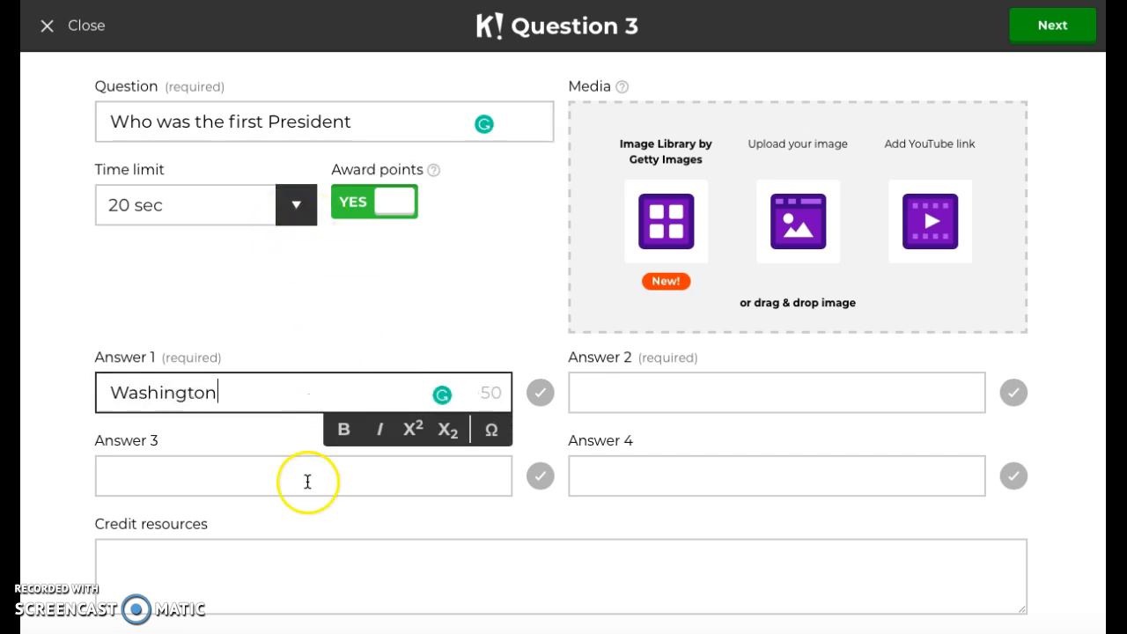
click(269, 456)
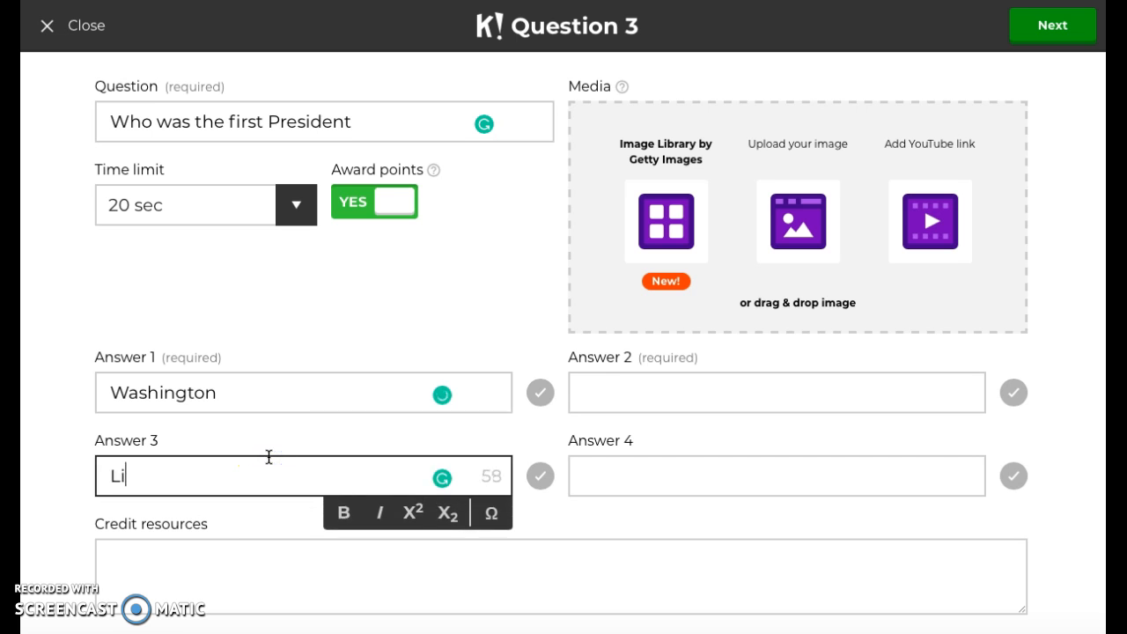
text(Lincoln)
click(628, 402)
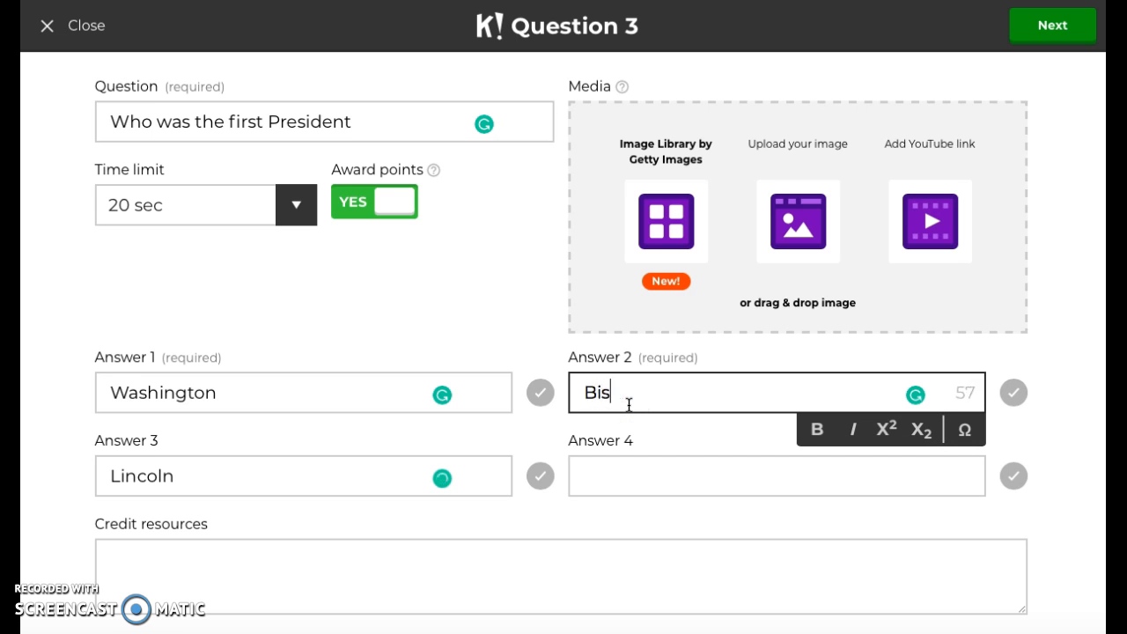
click(640, 476)
text(Obama)
Mark Washington as the correct answer and finish the third question.
click(537, 400)
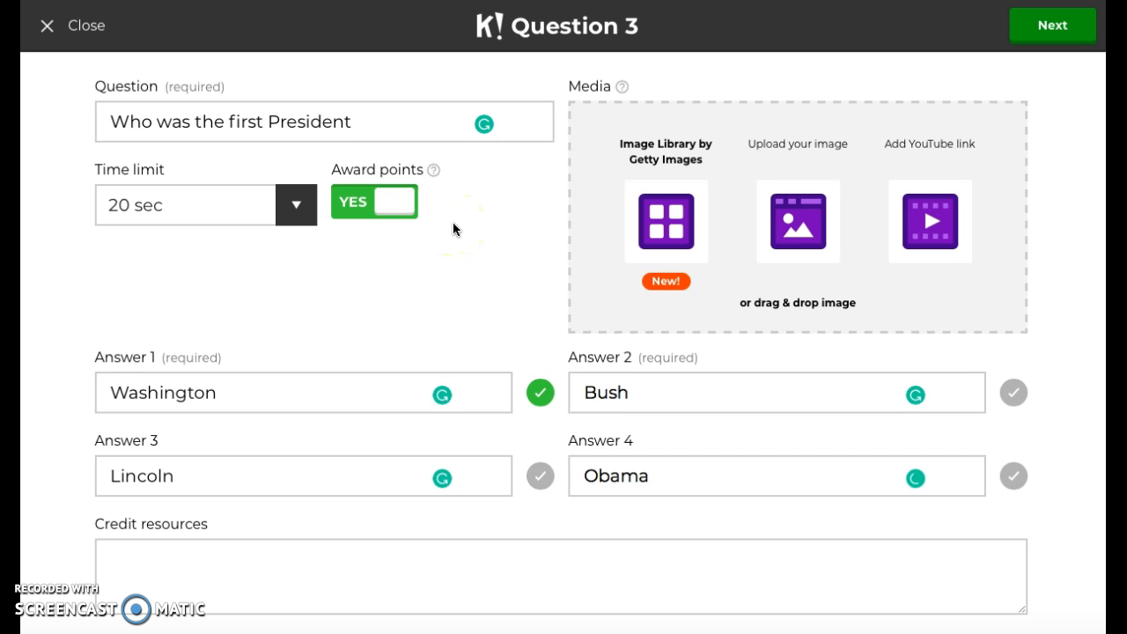
click(1052, 25)
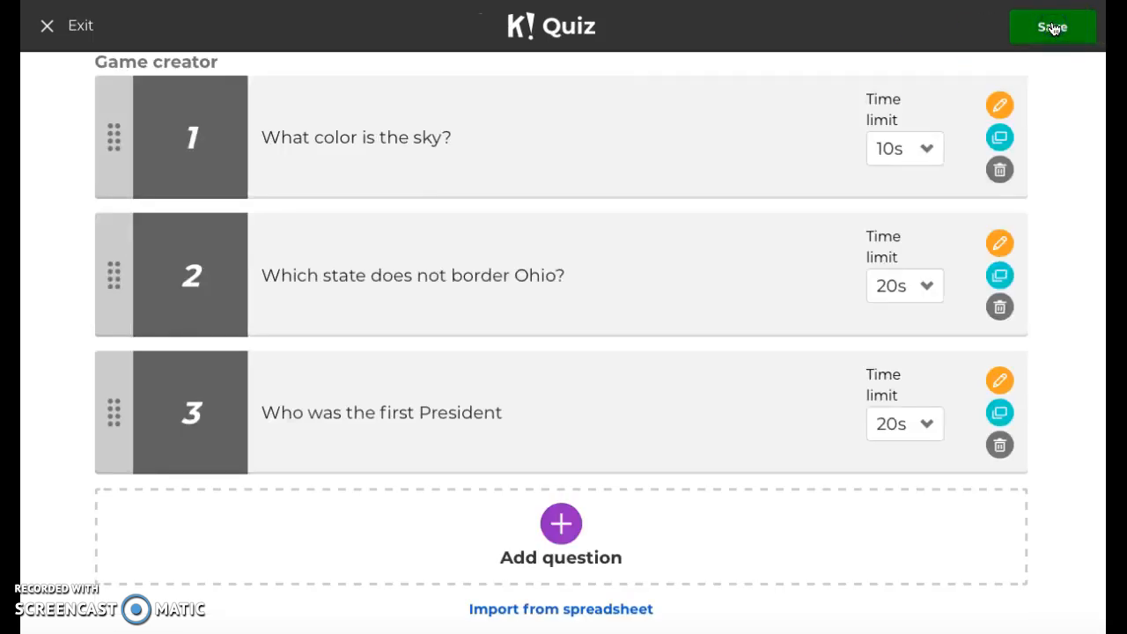
Save and publish the three-question quiz.
click(1021, 26)
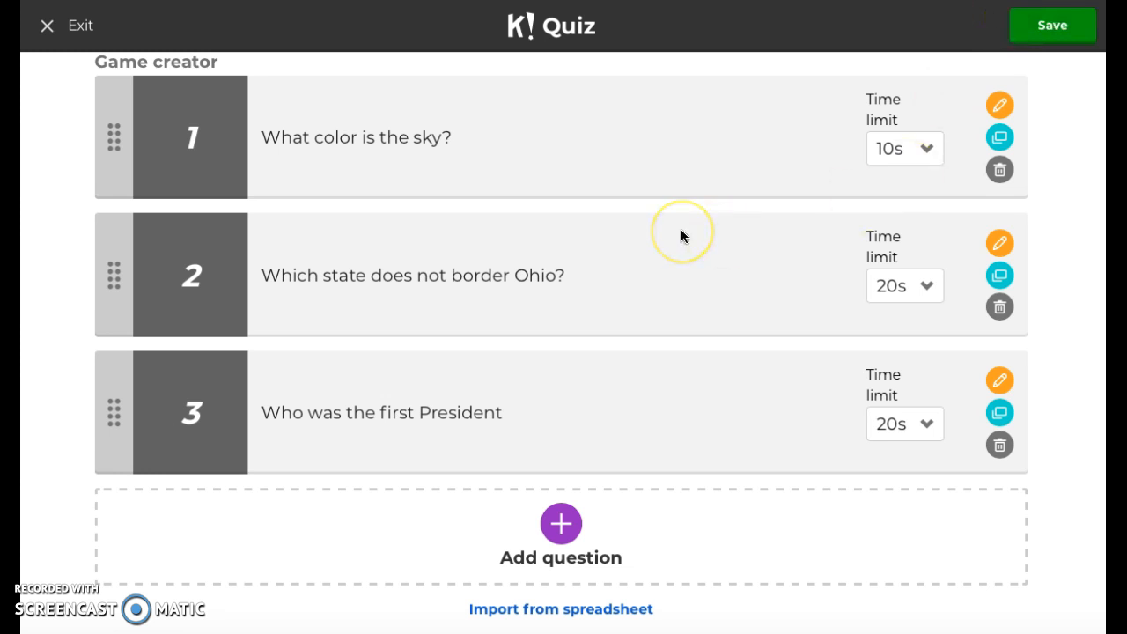
scroll(680, 232, up, 2)
scroll(681, 232, down, 1)
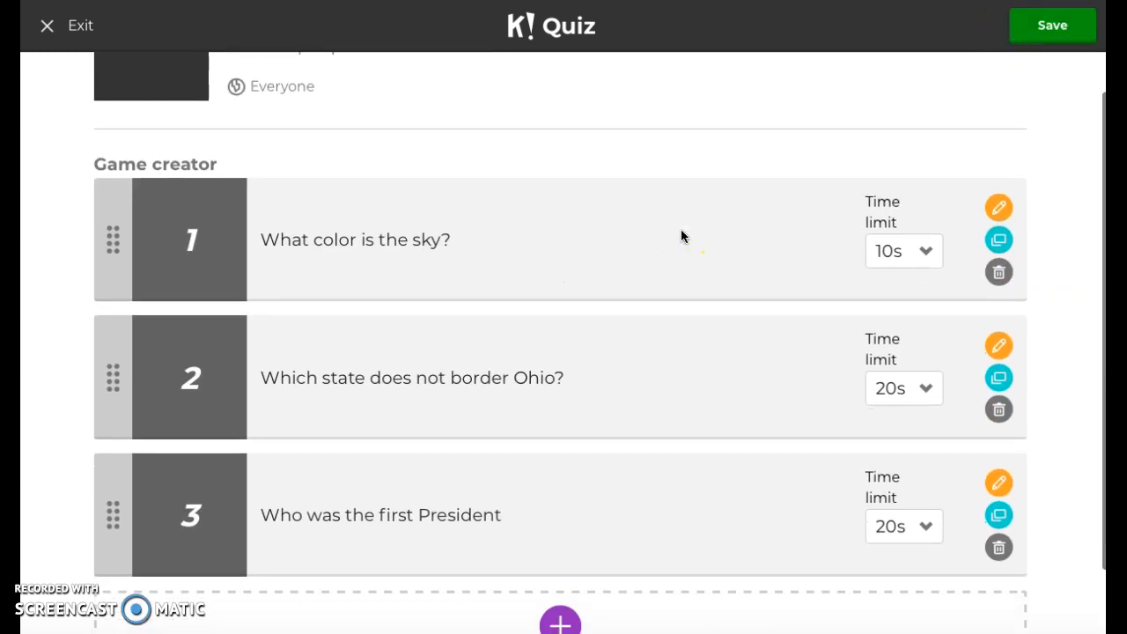
scroll(680, 236, up, 2)
click(1054, 34)
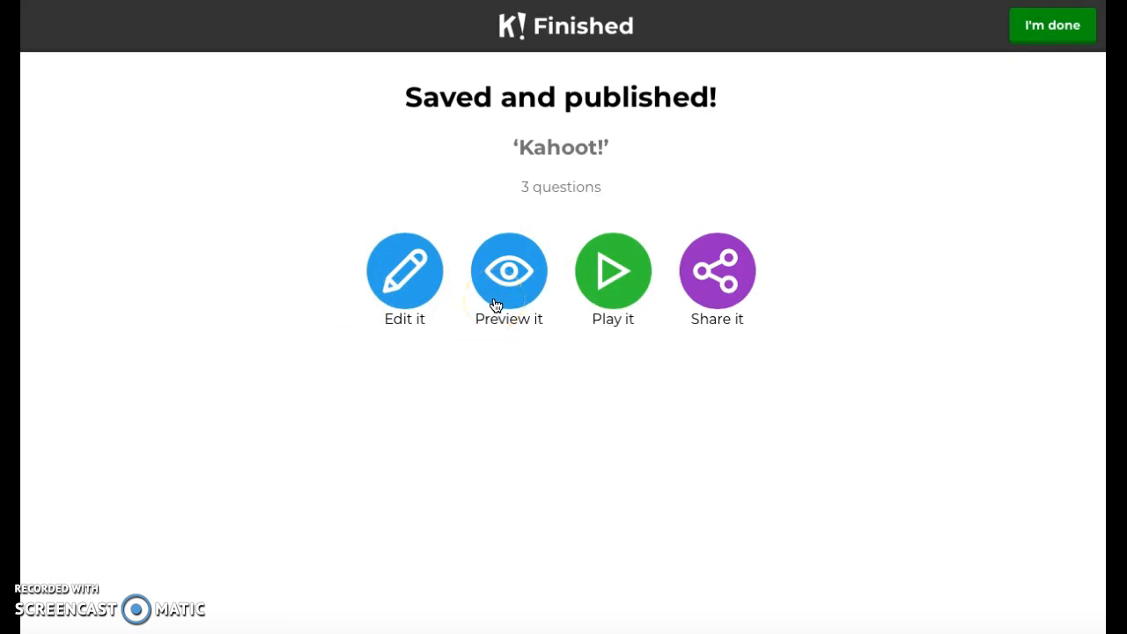
Host the quiz as a Classic player-vs-player game and start it once a player has joined.
click(615, 304)
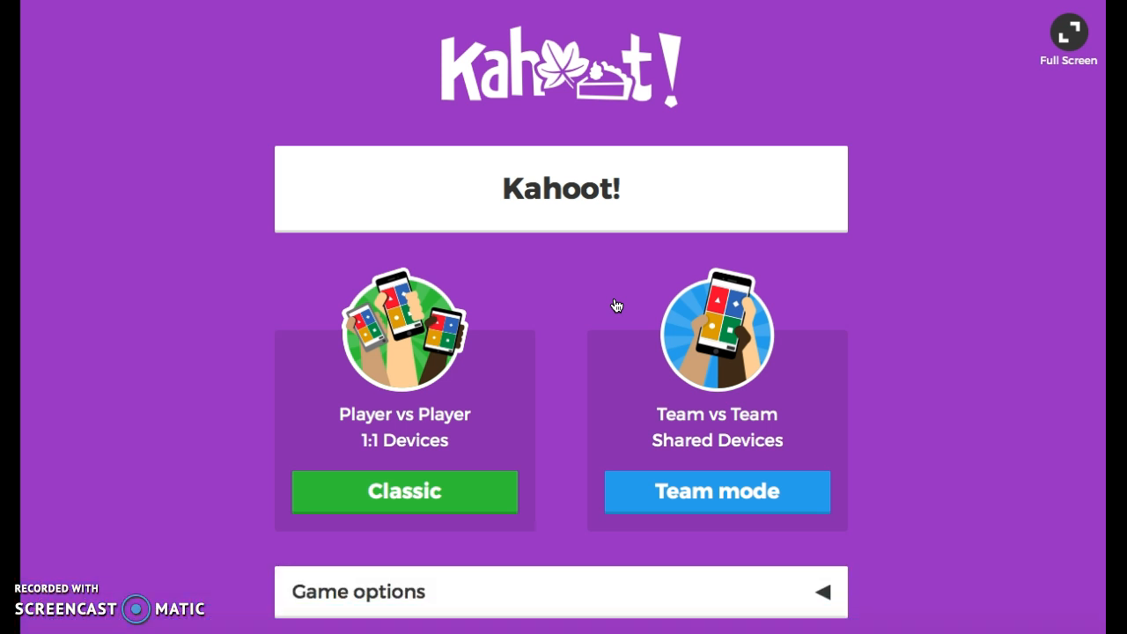
click(442, 494)
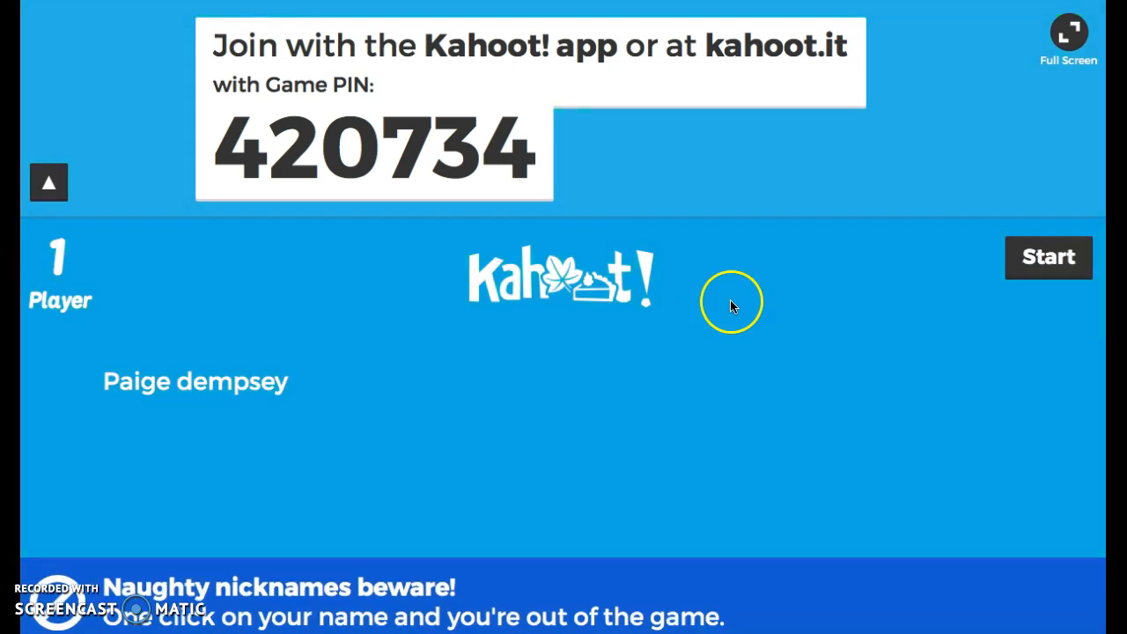
click(1041, 271)
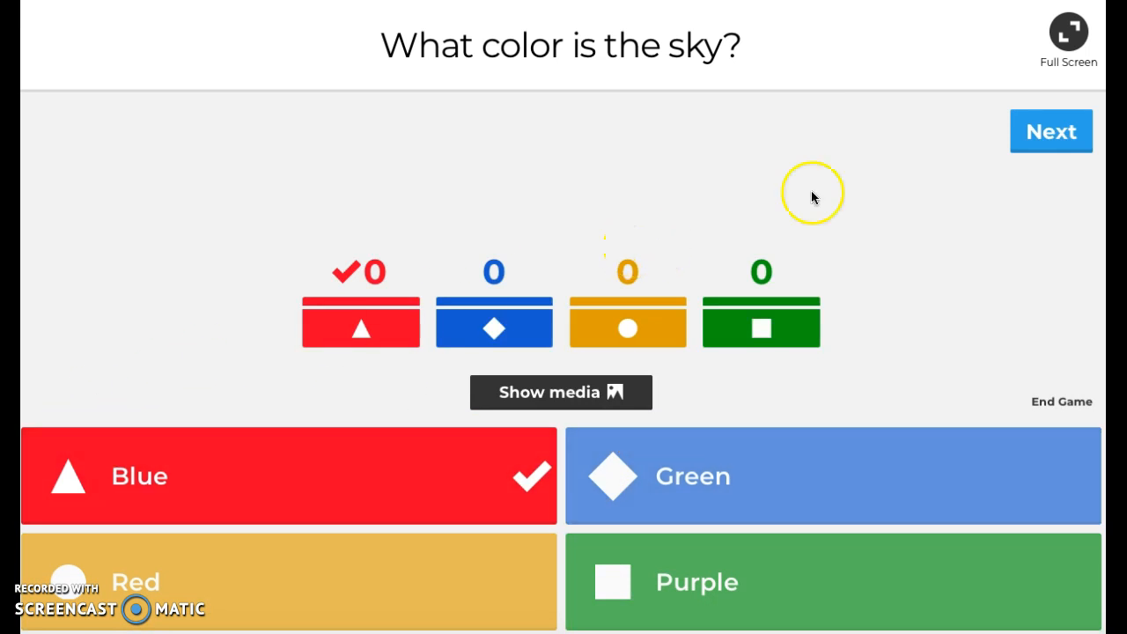
Advance through all three questions and their scoreboards to the final podium.
click(1060, 134)
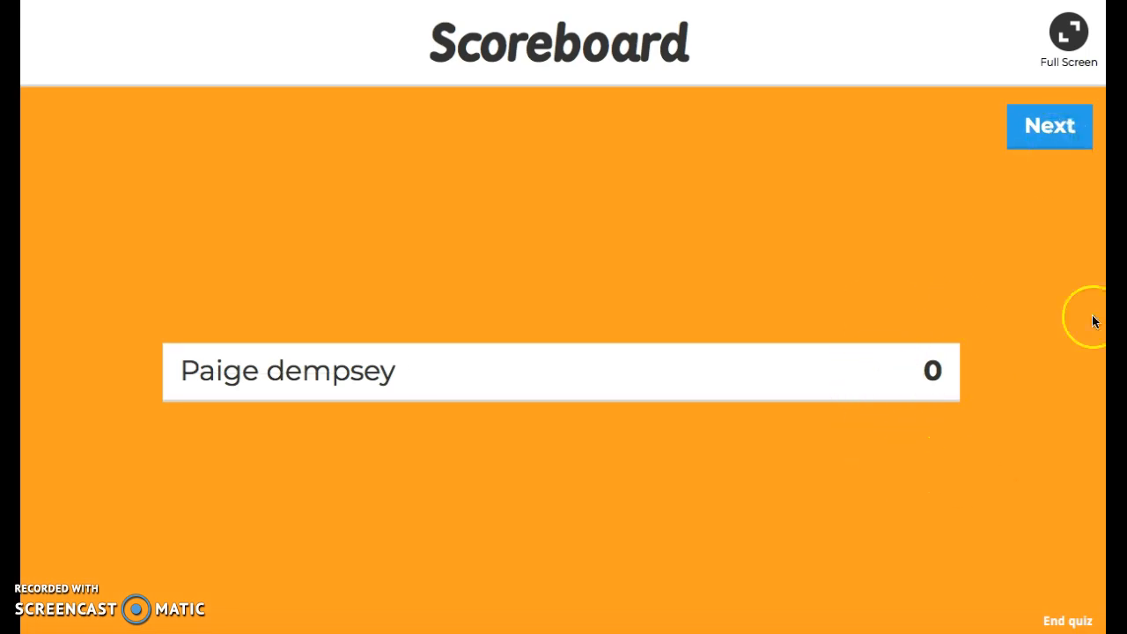
click(1044, 137)
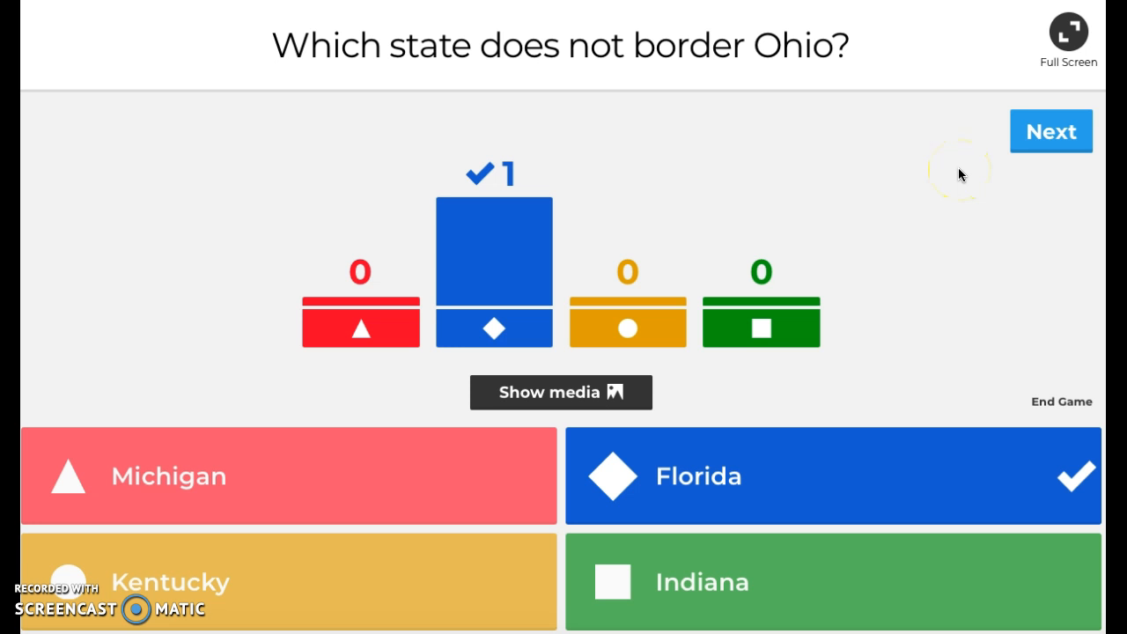
click(1037, 148)
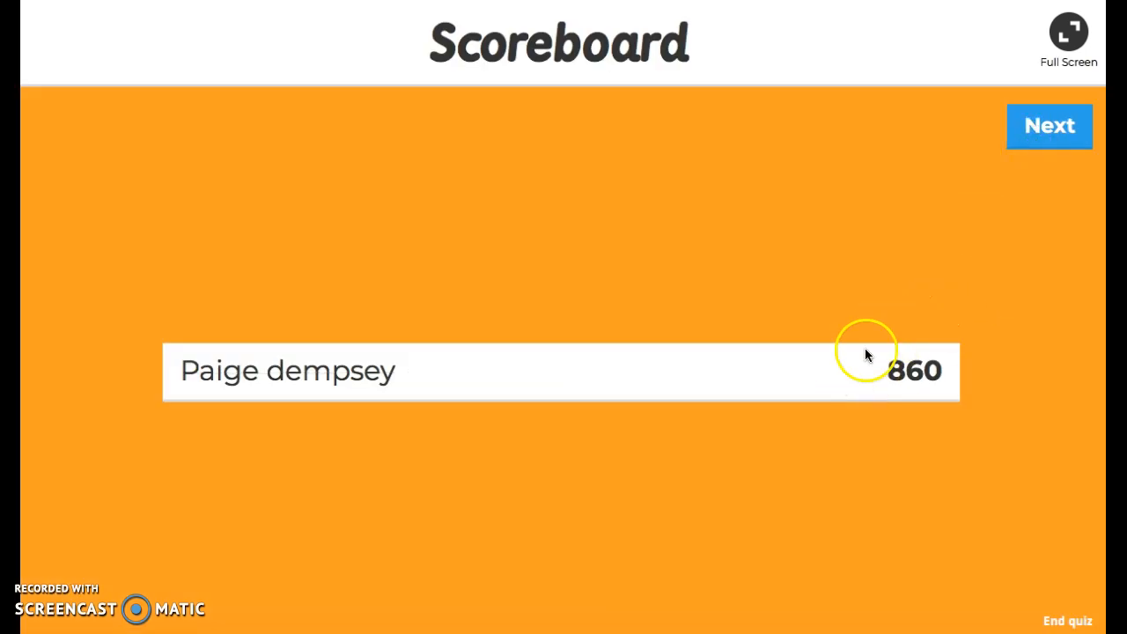
click(1036, 137)
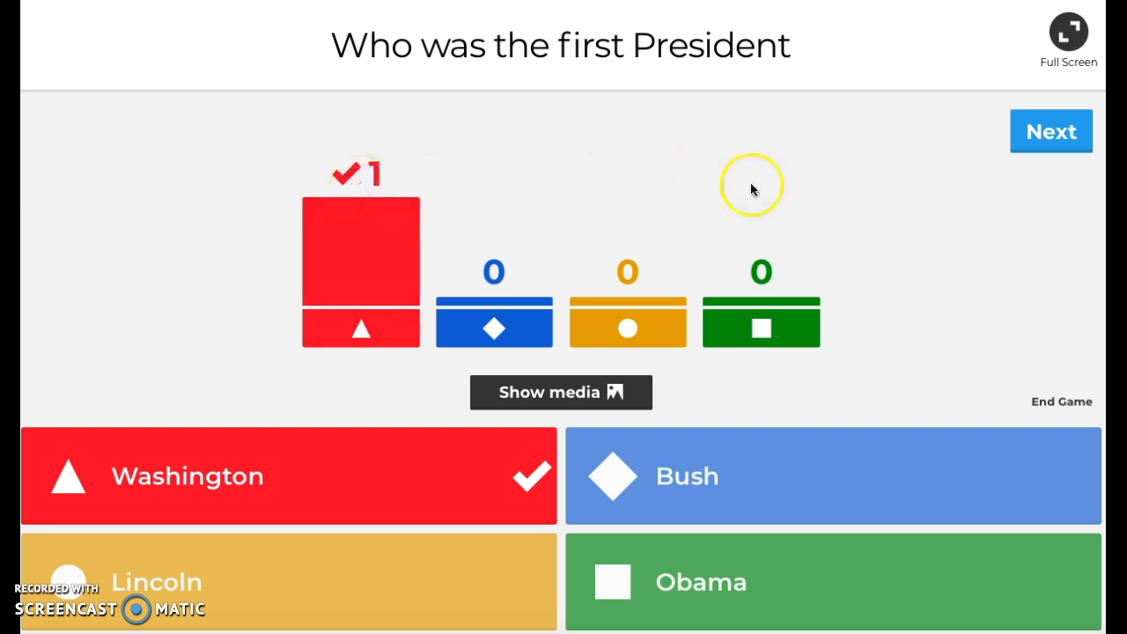
click(1053, 136)
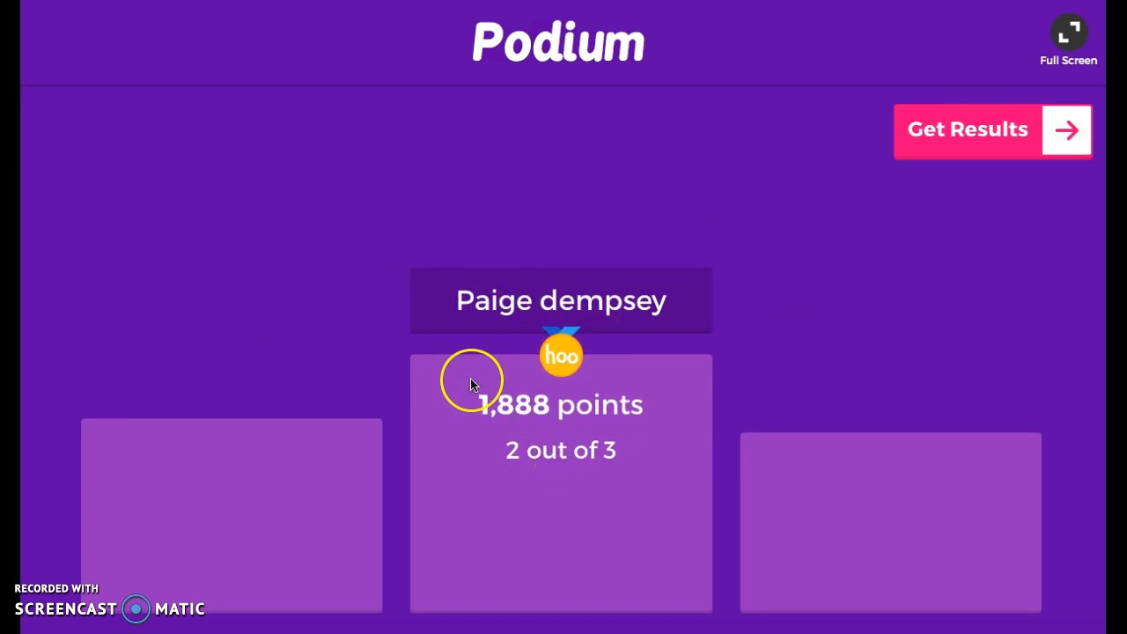
Open the game results and show the players' feedback.
click(1007, 141)
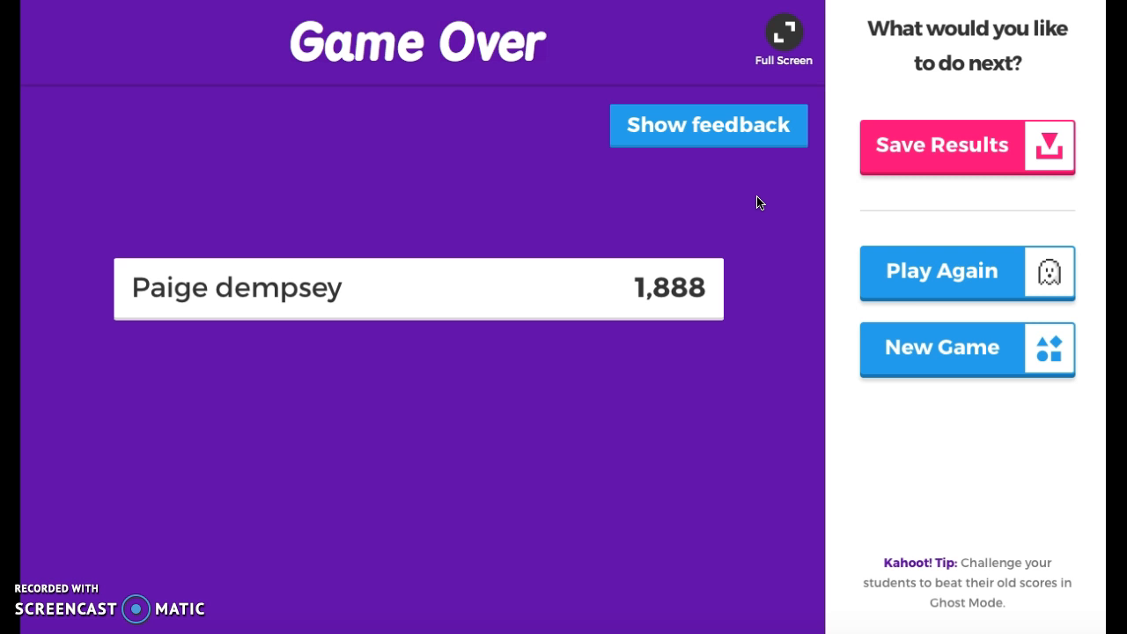
click(658, 141)
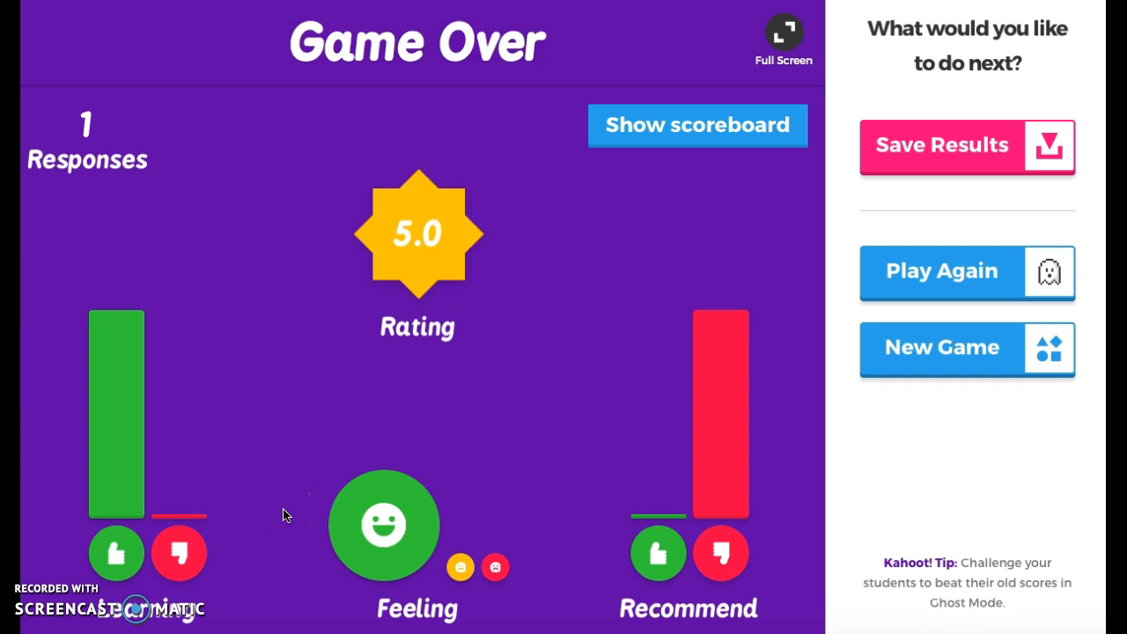
Finish with the published quiz and return to the Kahoot! home page.
scroll(649, 302, up, 2)
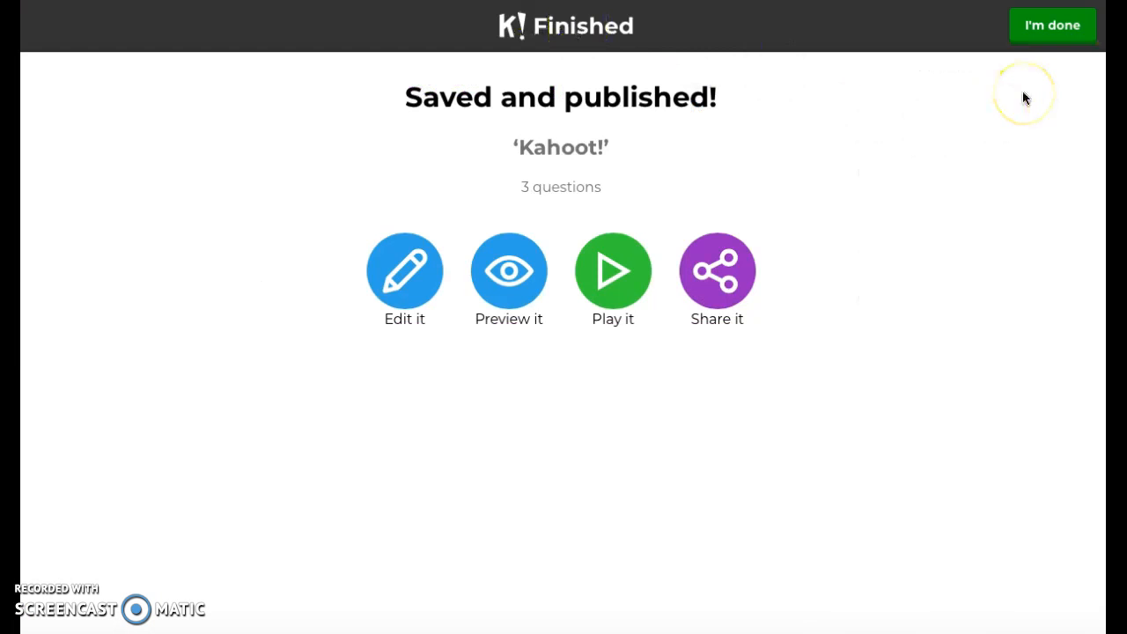
click(1052, 26)
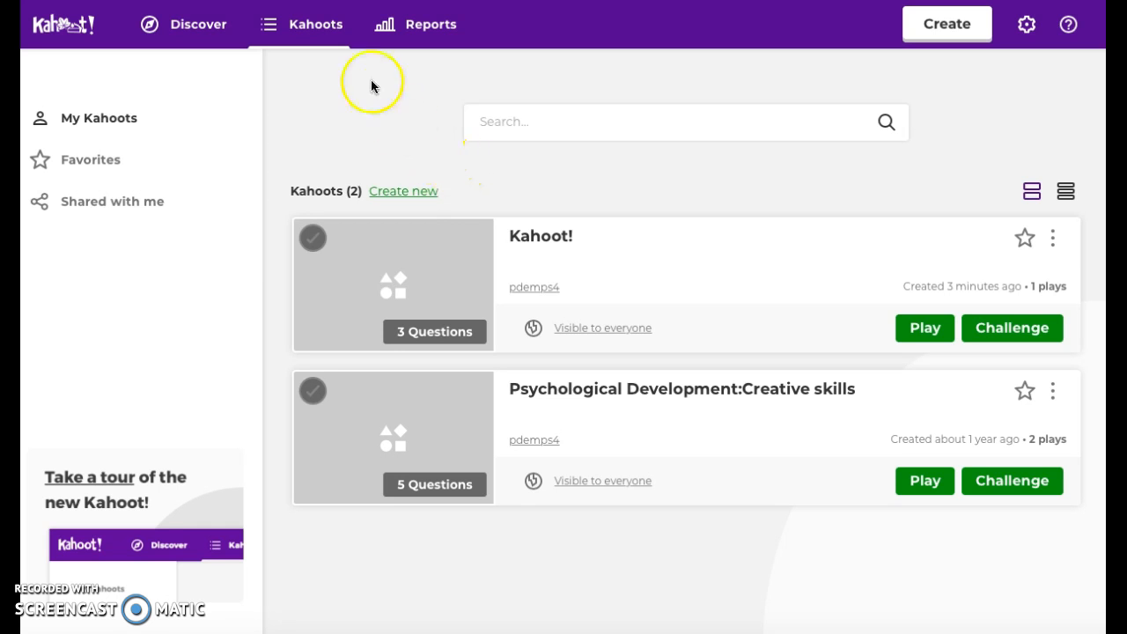
click(53, 25)
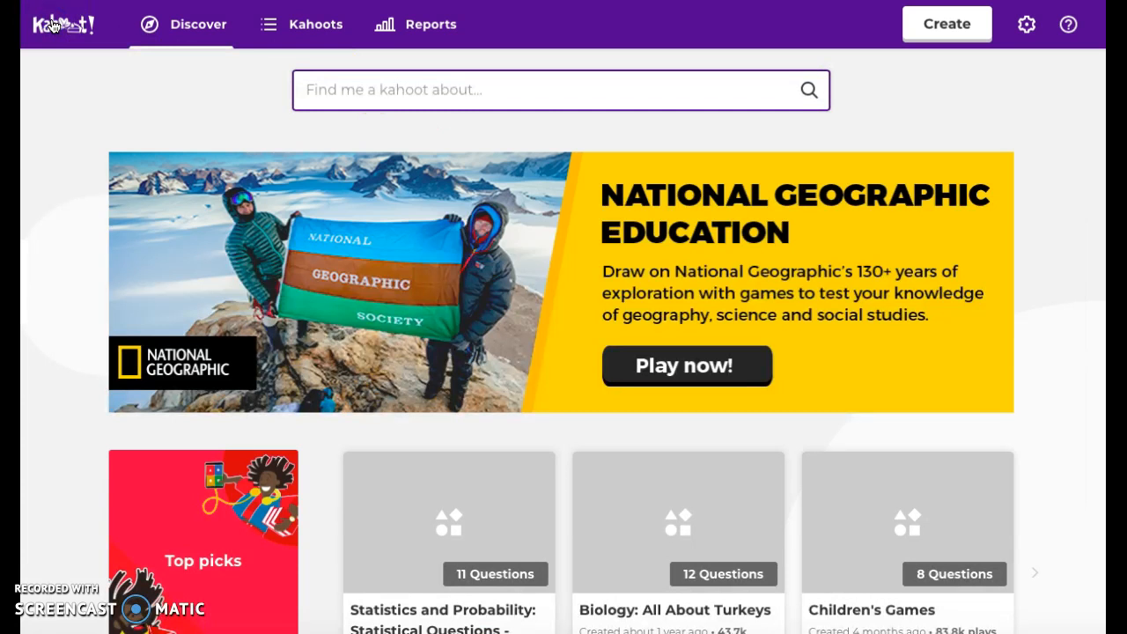
Browse the featured kahoot collections on the Discover page from top to bottom and back.
scroll(66, 219, down, 1)
scroll(66, 219, up, 1)
click(438, 89)
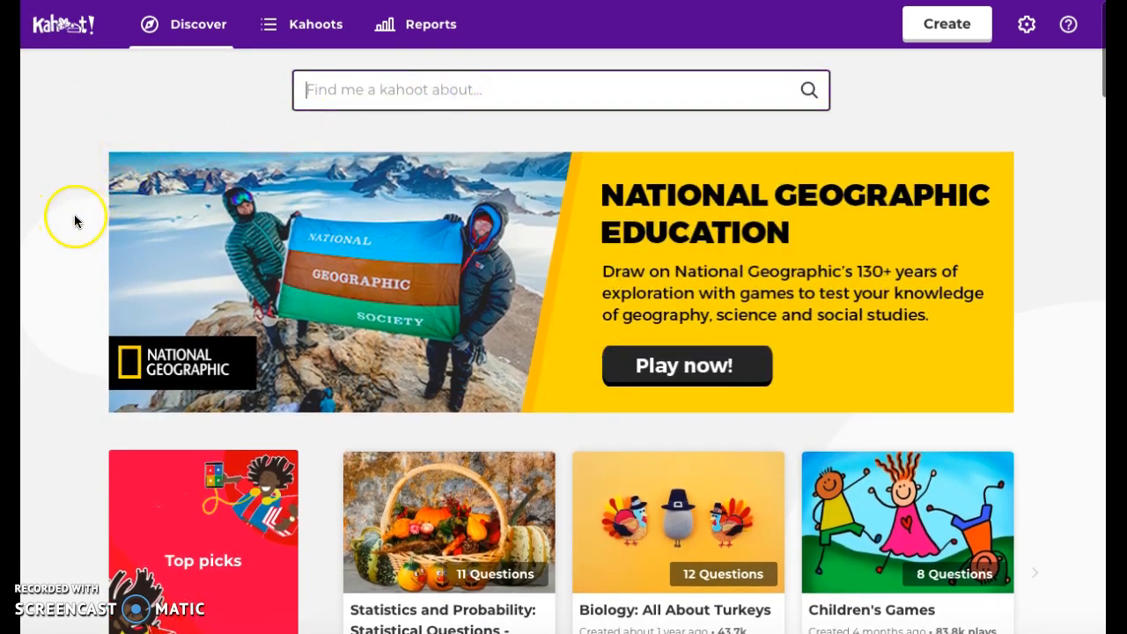
scroll(74, 221, down, 3)
scroll(75, 221, down, 2)
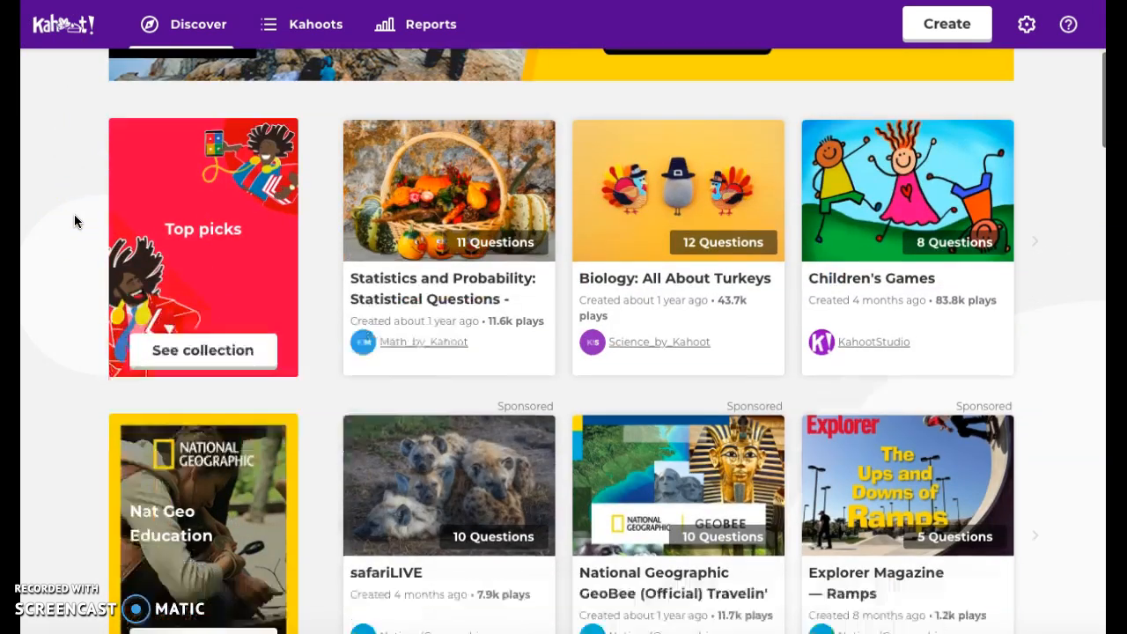
scroll(75, 221, down, 3)
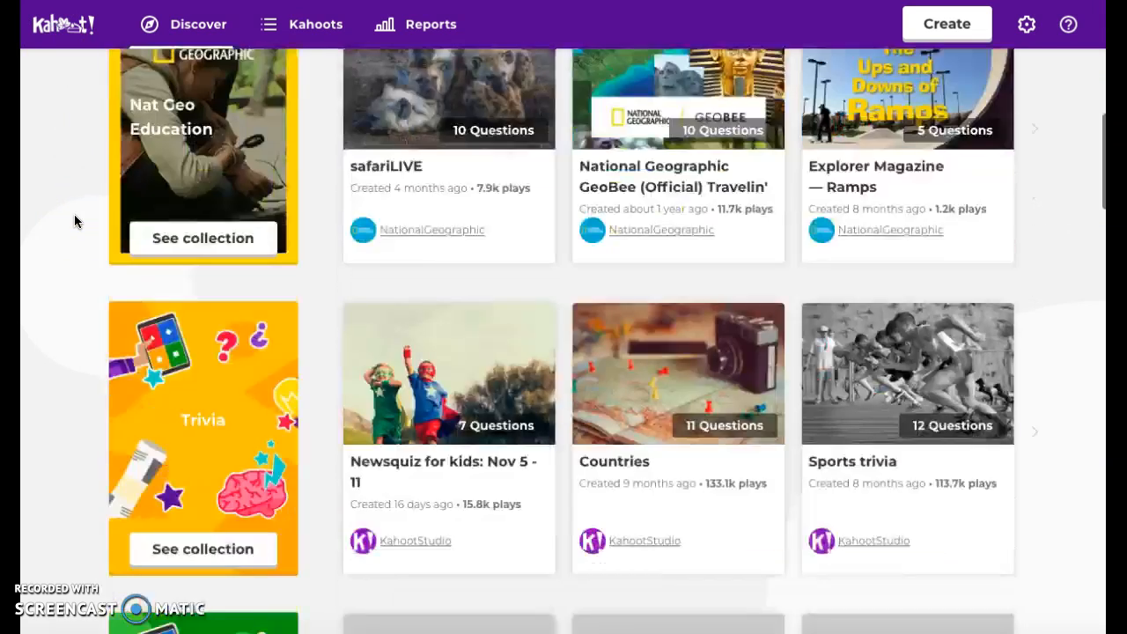
scroll(75, 221, down, 3)
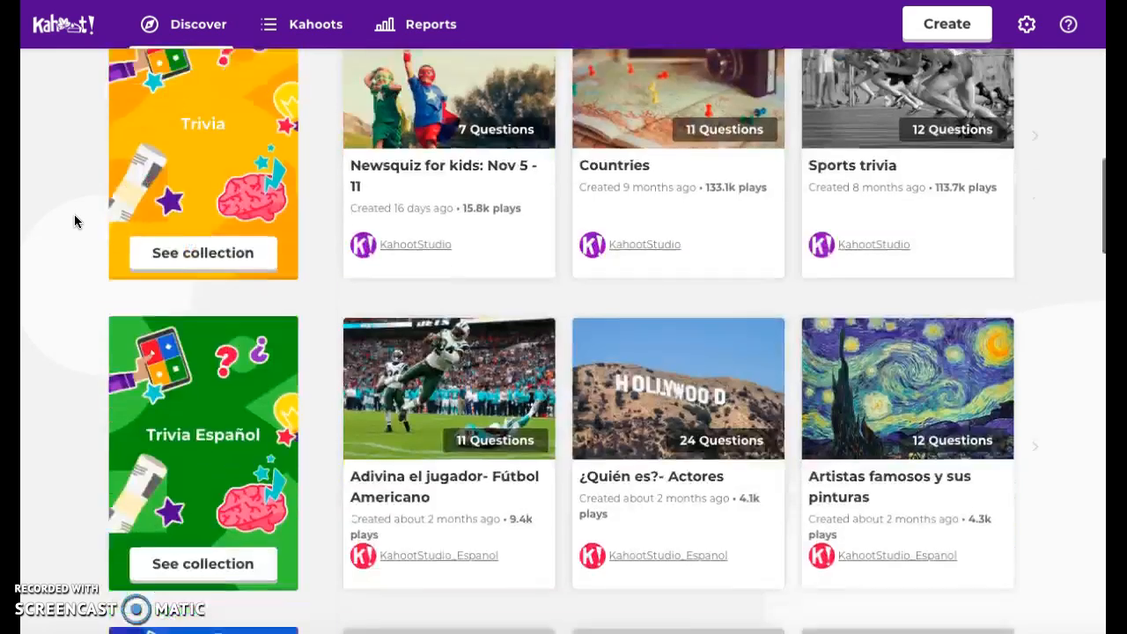
scroll(75, 221, down, 3)
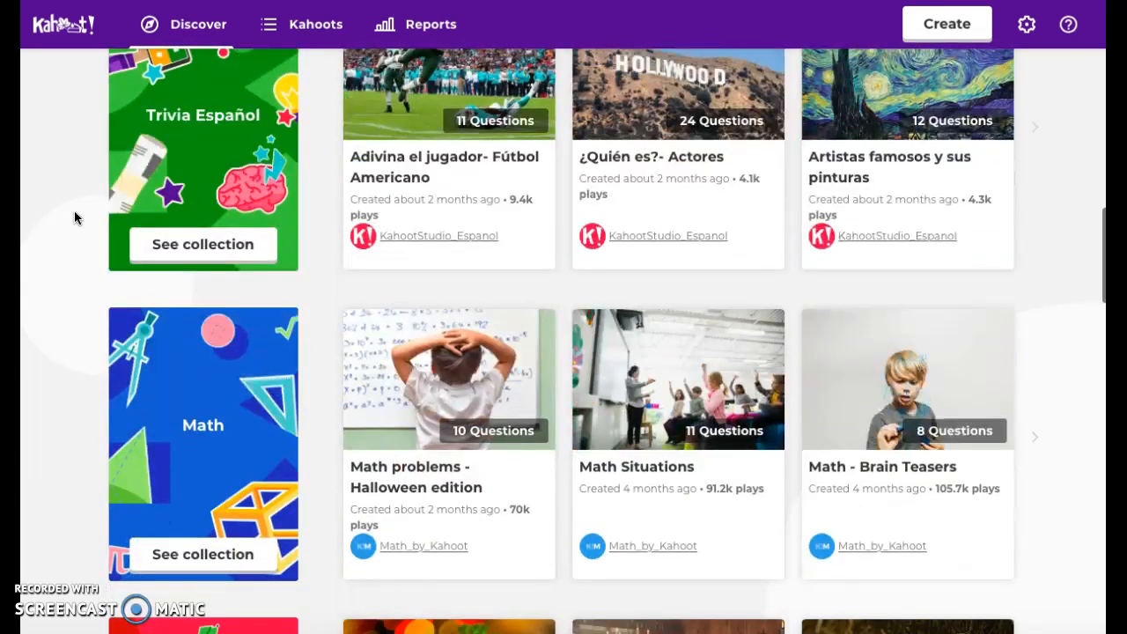
scroll(75, 218, down, 3)
scroll(75, 218, down, 2)
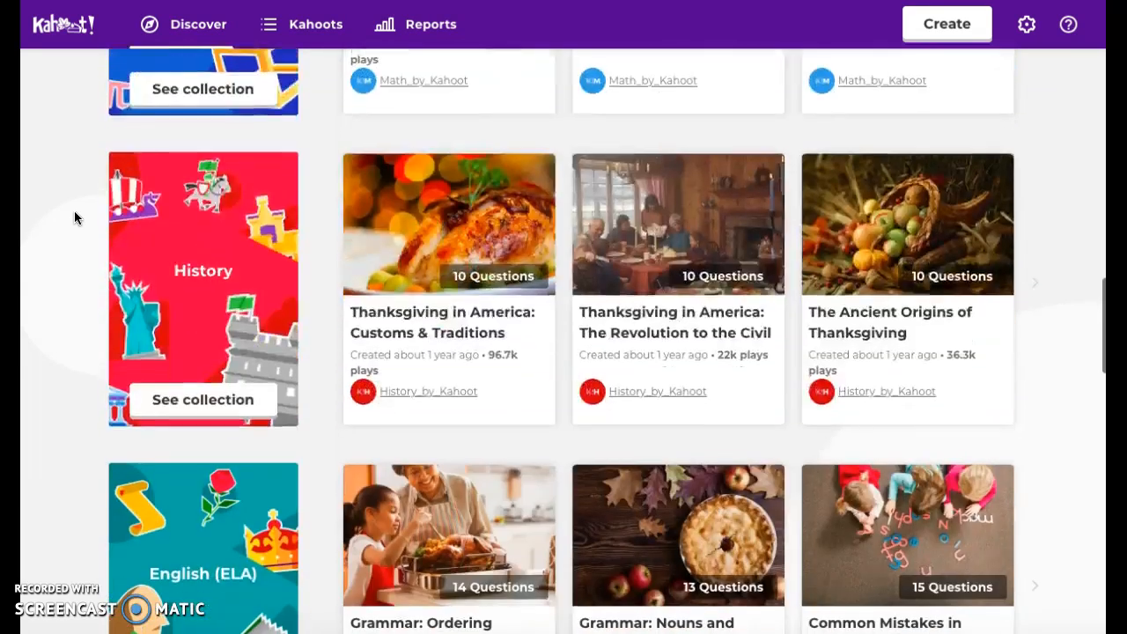
scroll(75, 218, down, 3)
scroll(74, 217, down, 3)
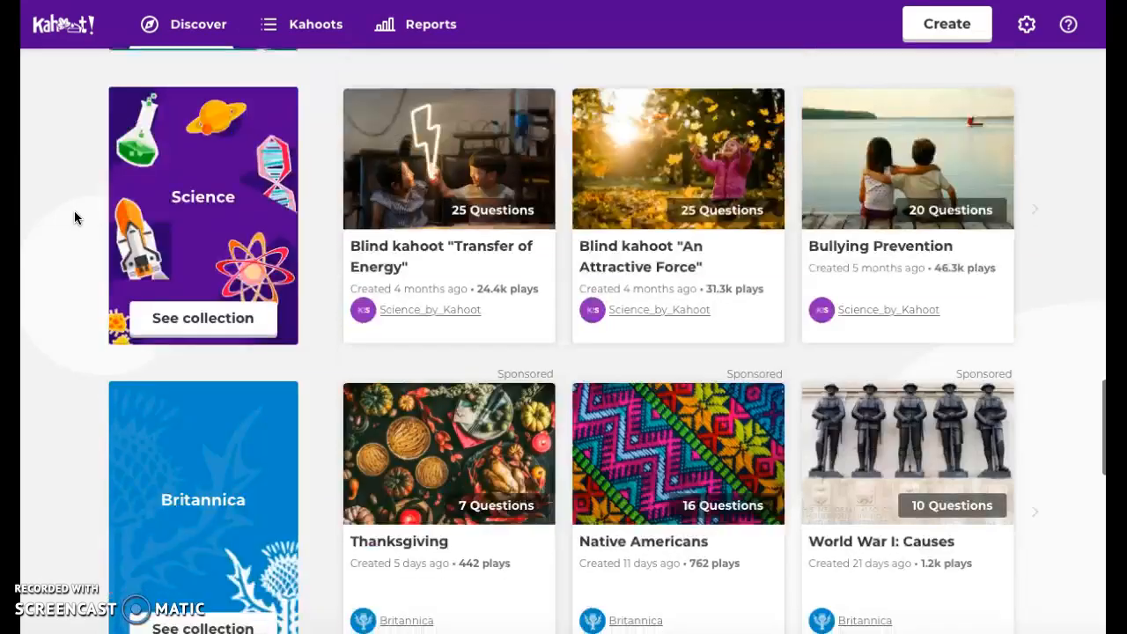
scroll(74, 218, down, 2)
scroll(74, 217, up, 15)
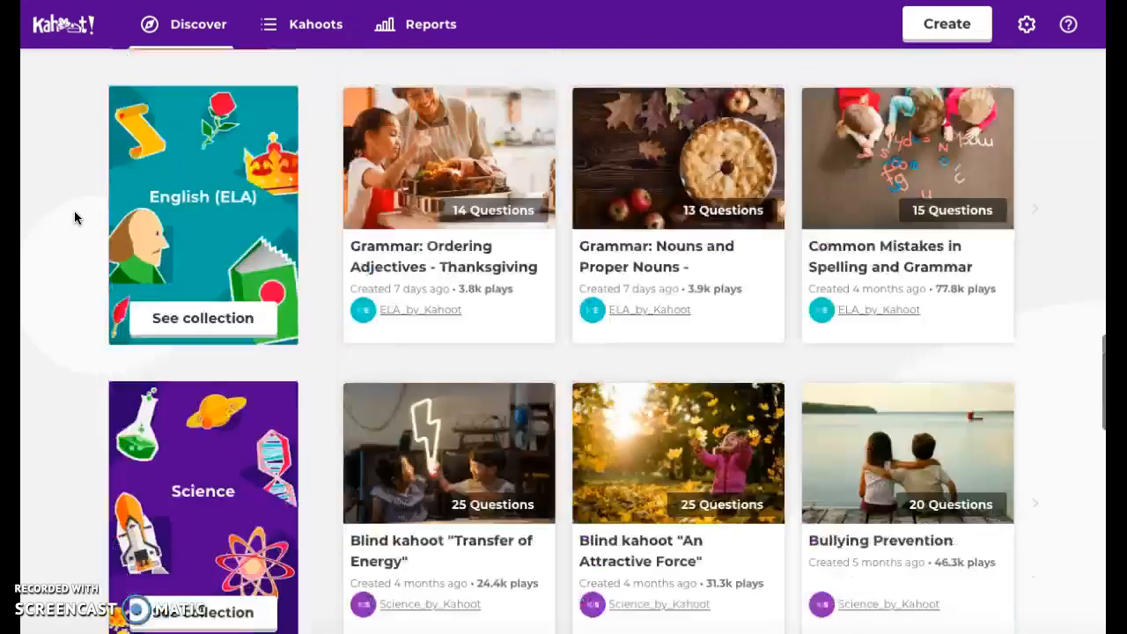
scroll(74, 218, up, 3)
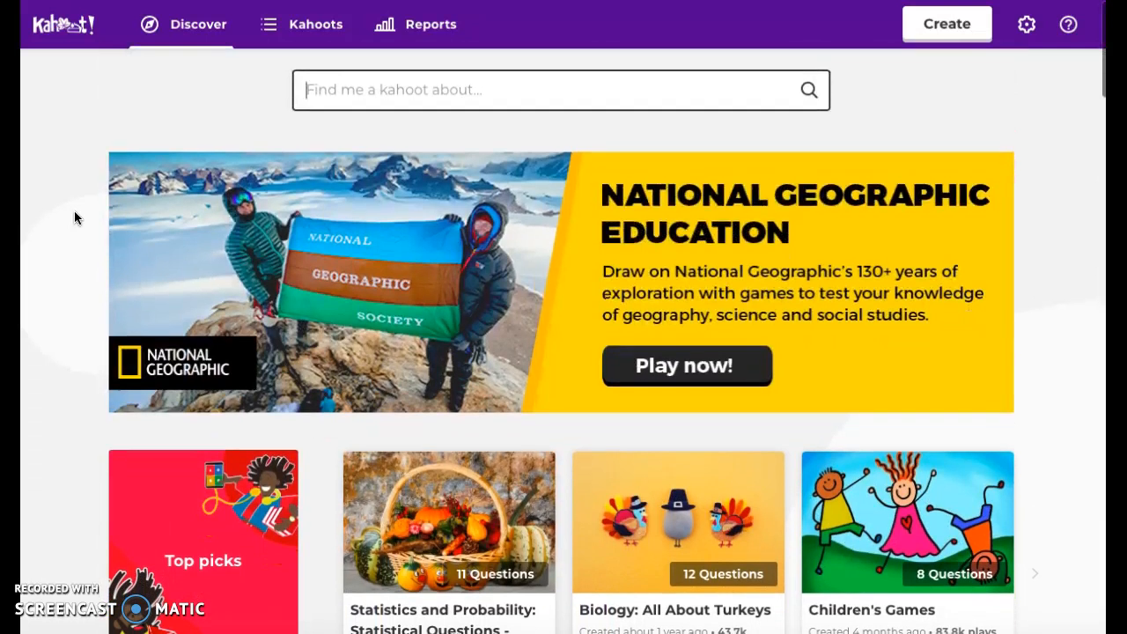